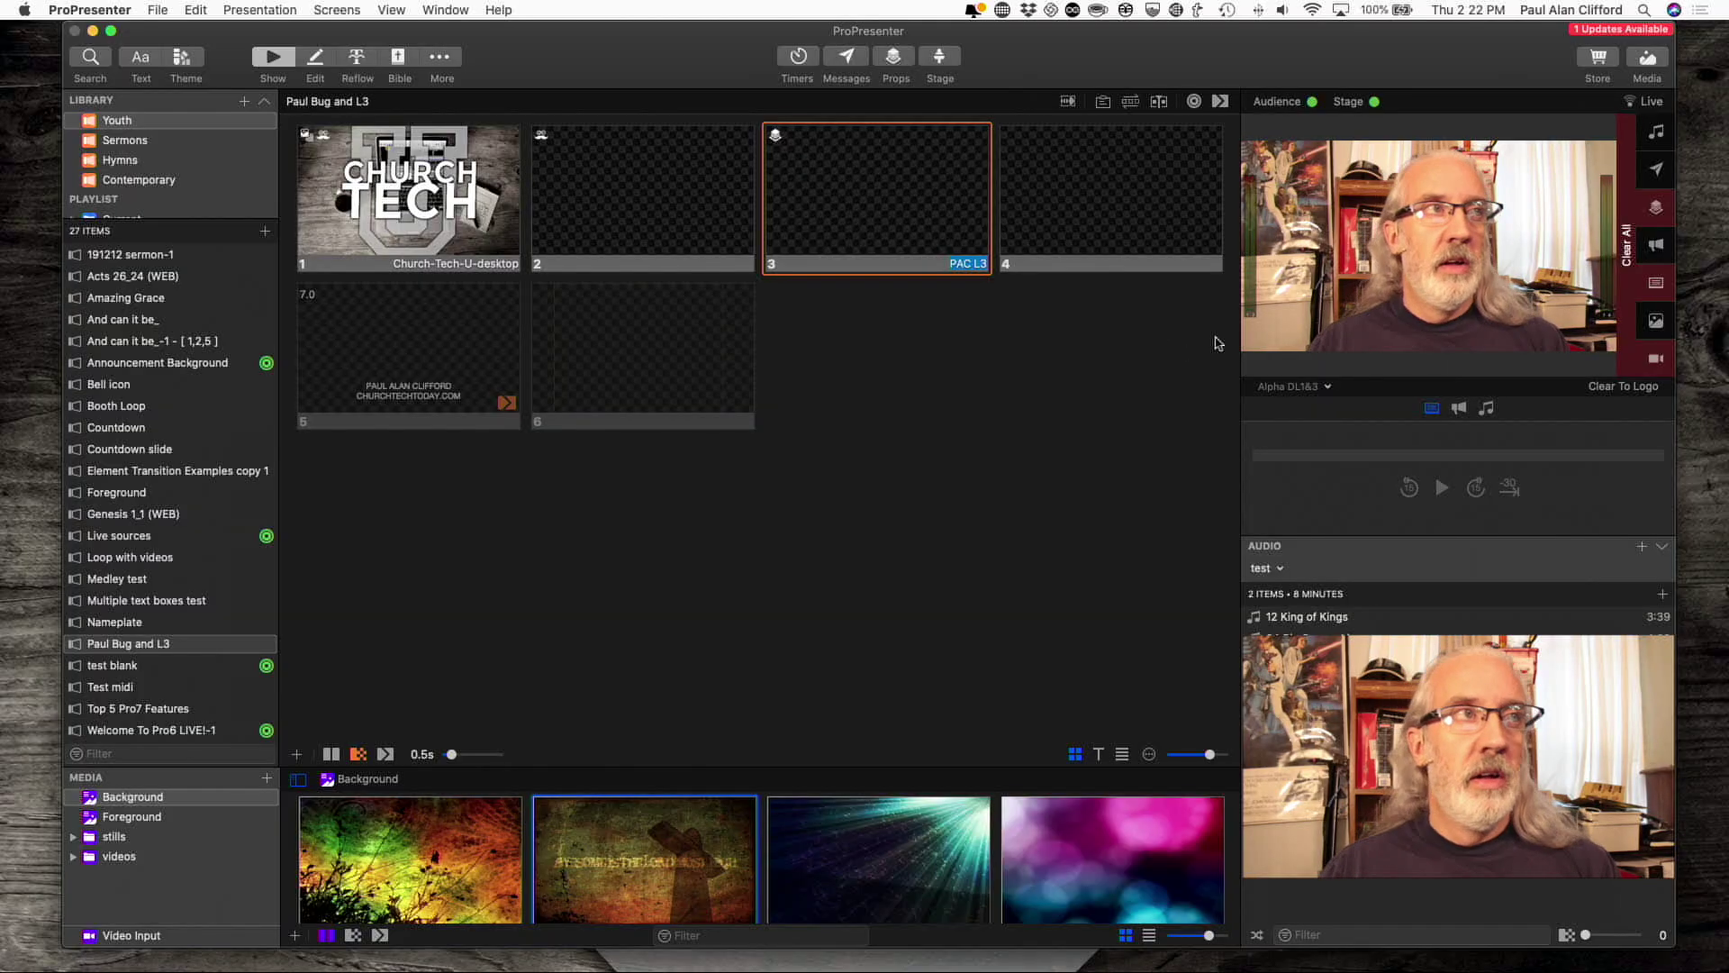
Show the list of outputs from the Alpha DL1&3 dropdown under the live preview.
{"action": "left_click", "coordinate": [1294, 387]}
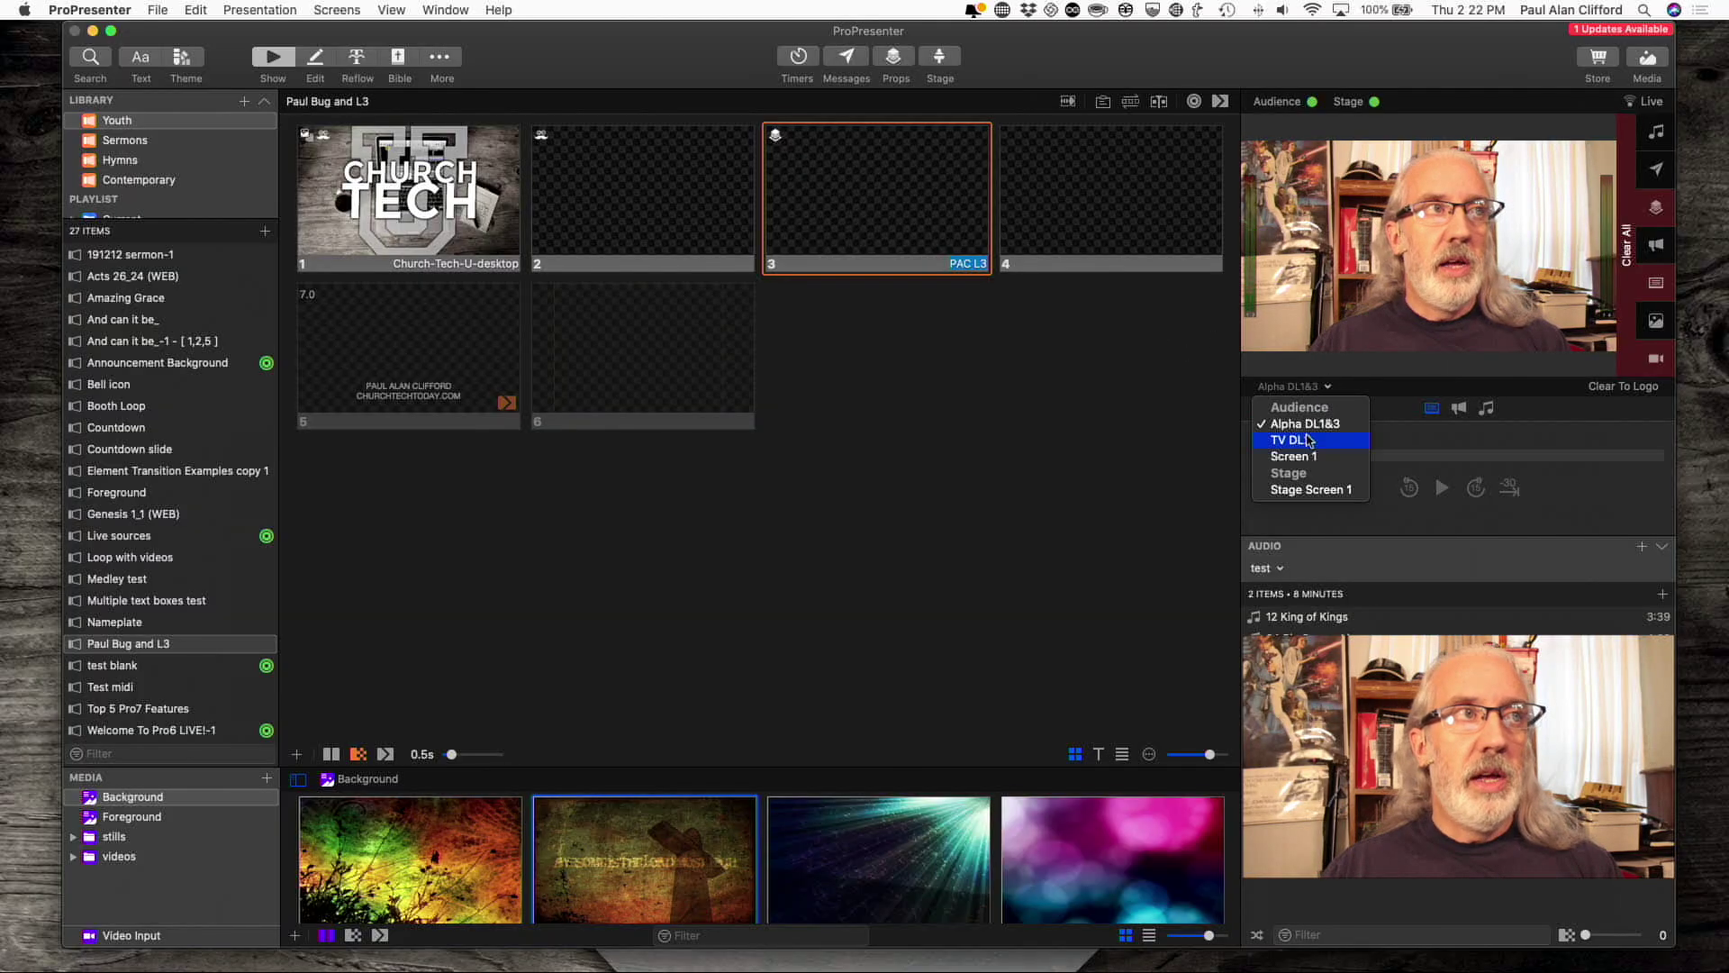
Switch the live preview to the TV DL2 output.
{"action": "left_click", "coordinate": [1308, 441]}
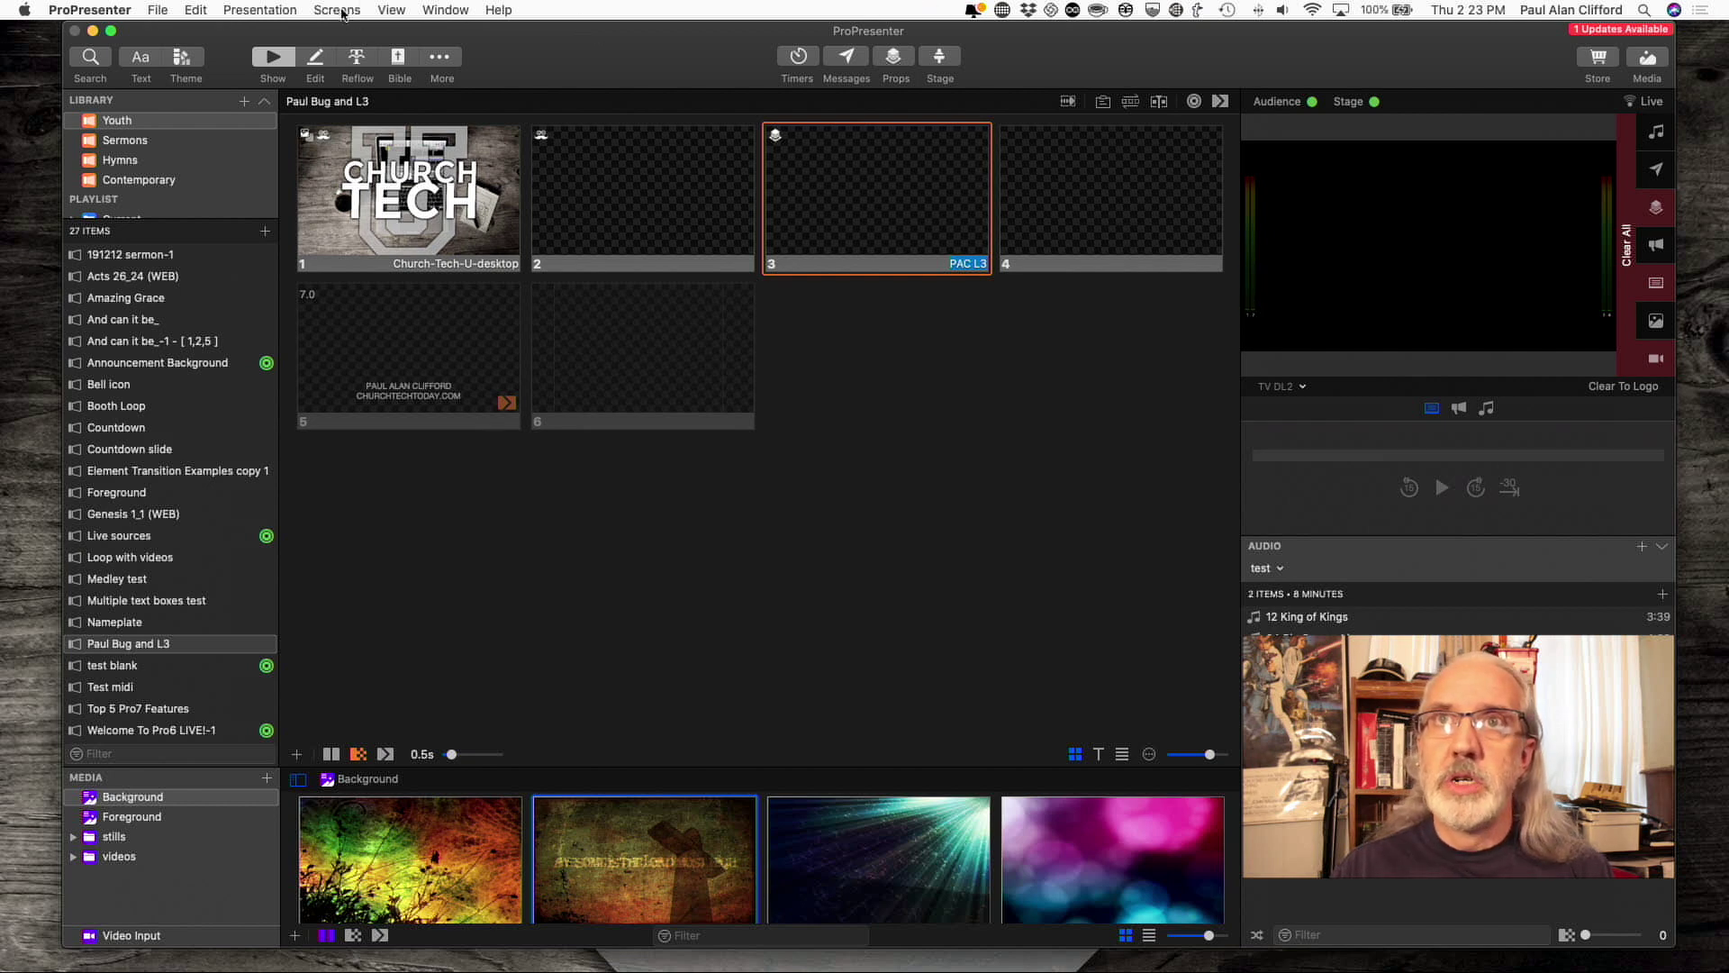
Open ProPresenter Preferences, review the Audio settings, then view the iMic input settings.
{"action": "left_click", "coordinate": [90, 12]}
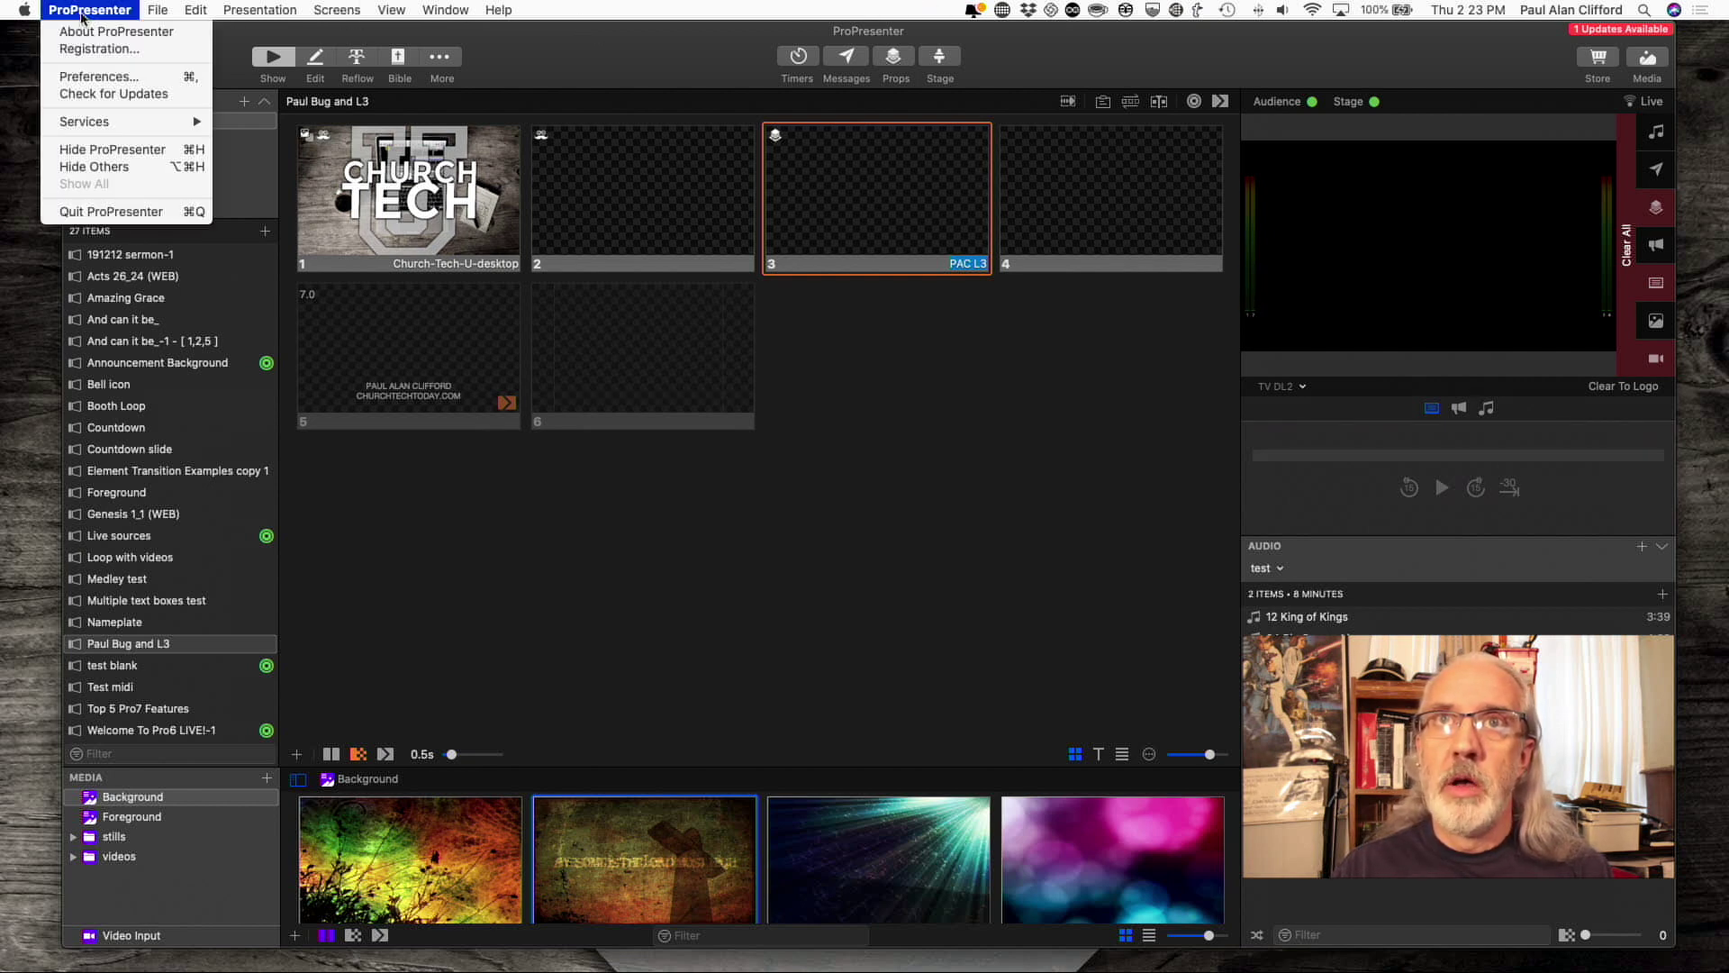
{"action": "left_click", "coordinate": [97, 78]}
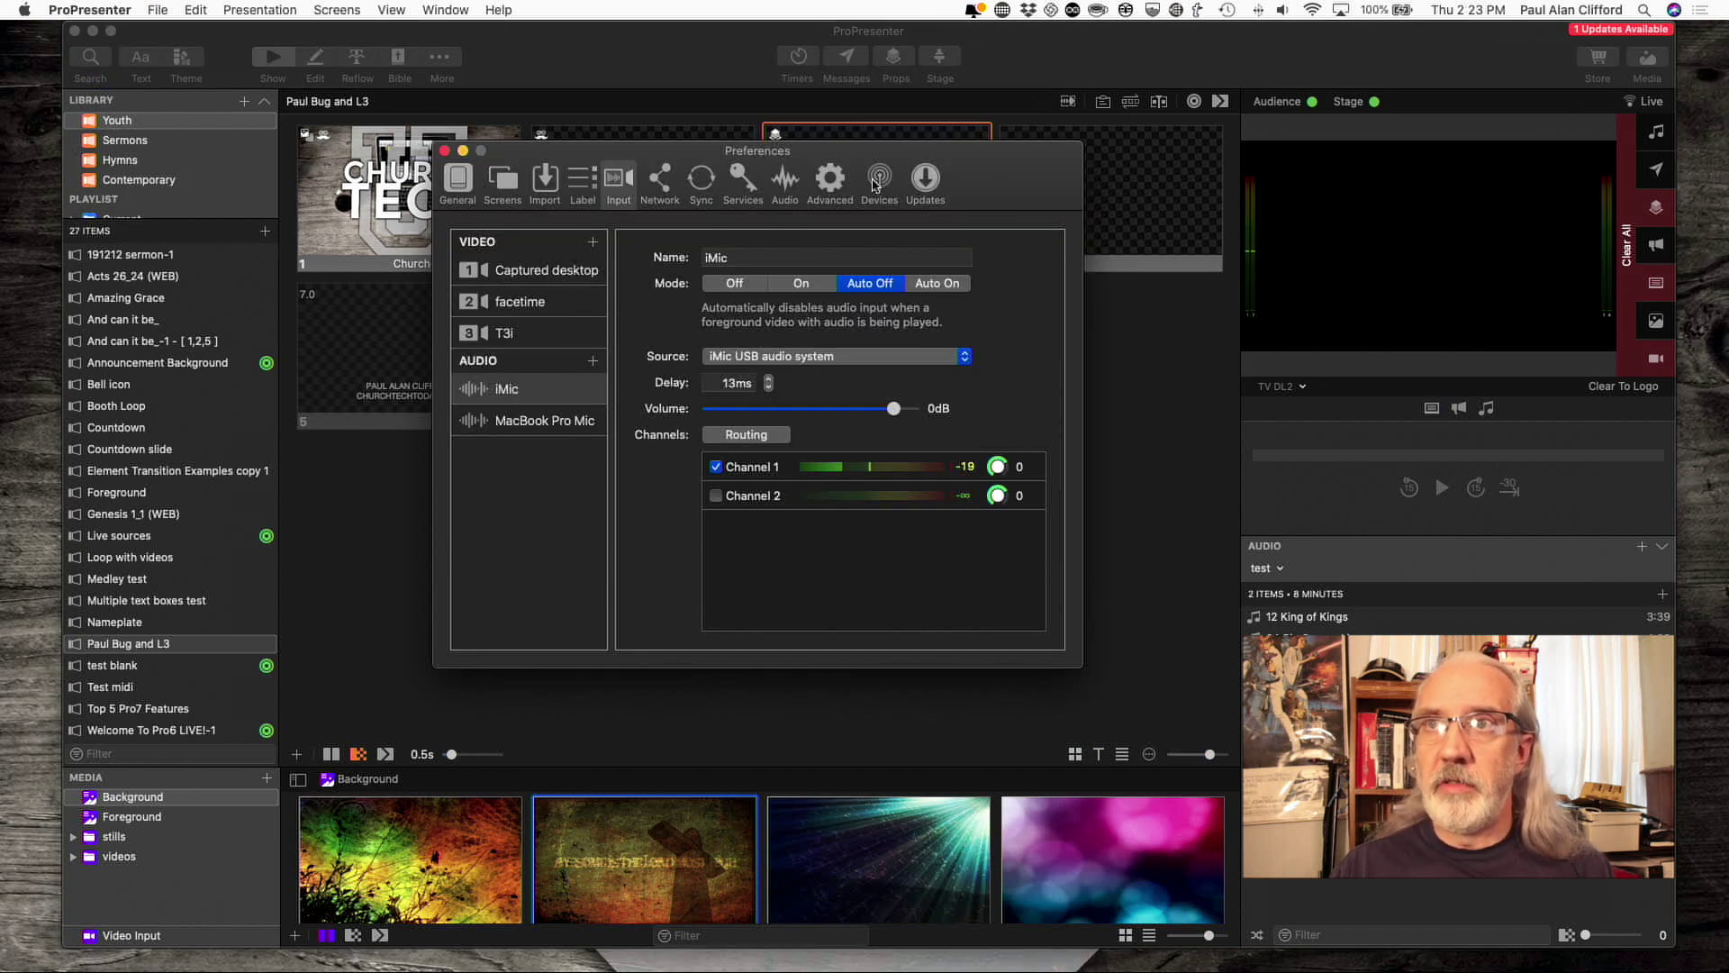
{"action": "left_click", "coordinate": [782, 182]}
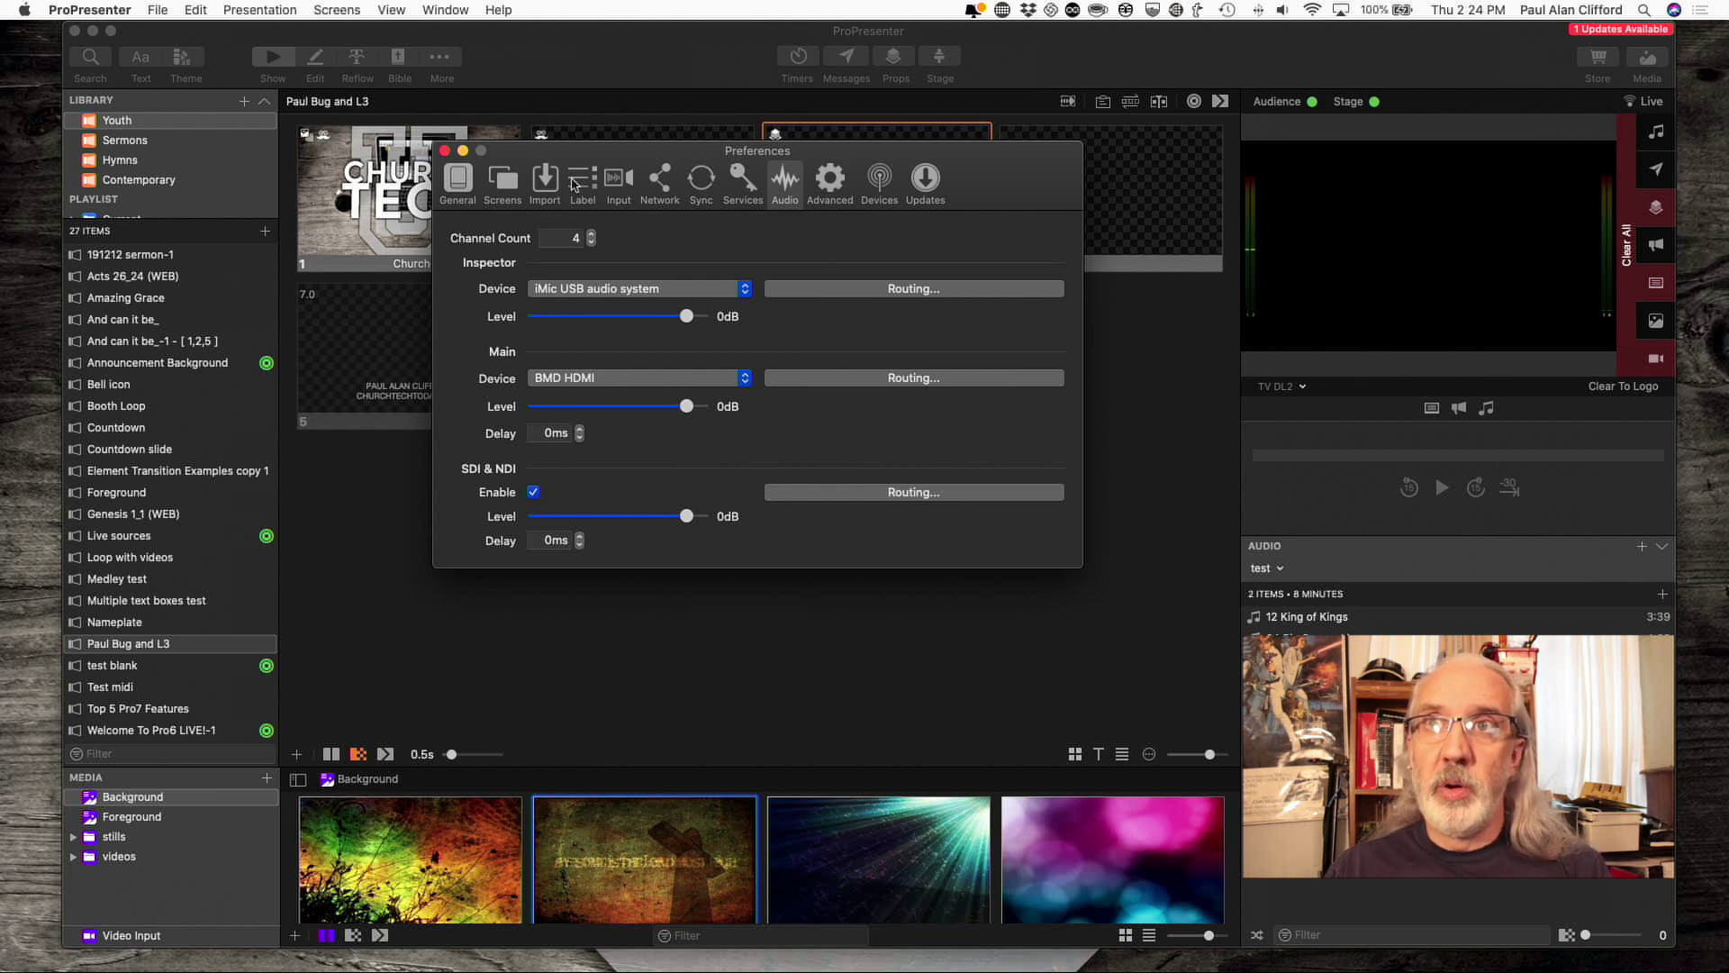
{"action": "left_click", "coordinate": [622, 184]}
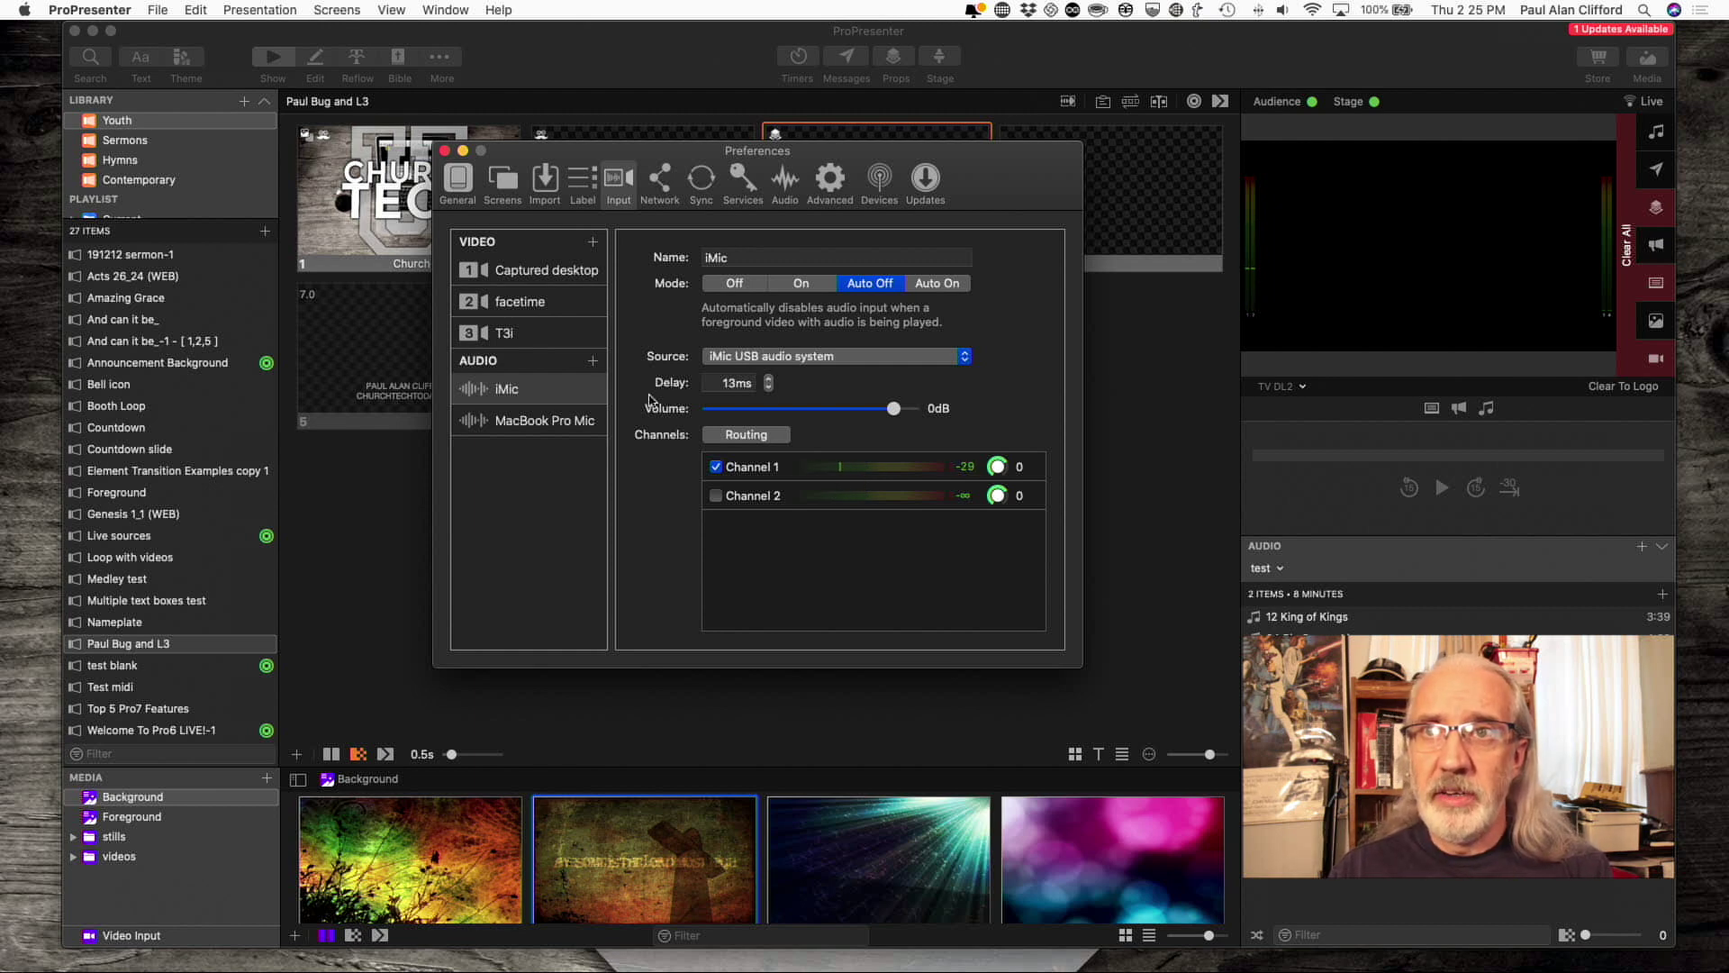
Add a new audio input, Input 1, with DeckLink Duo (4) as its source.
{"action": "left_click", "coordinate": [593, 361]}
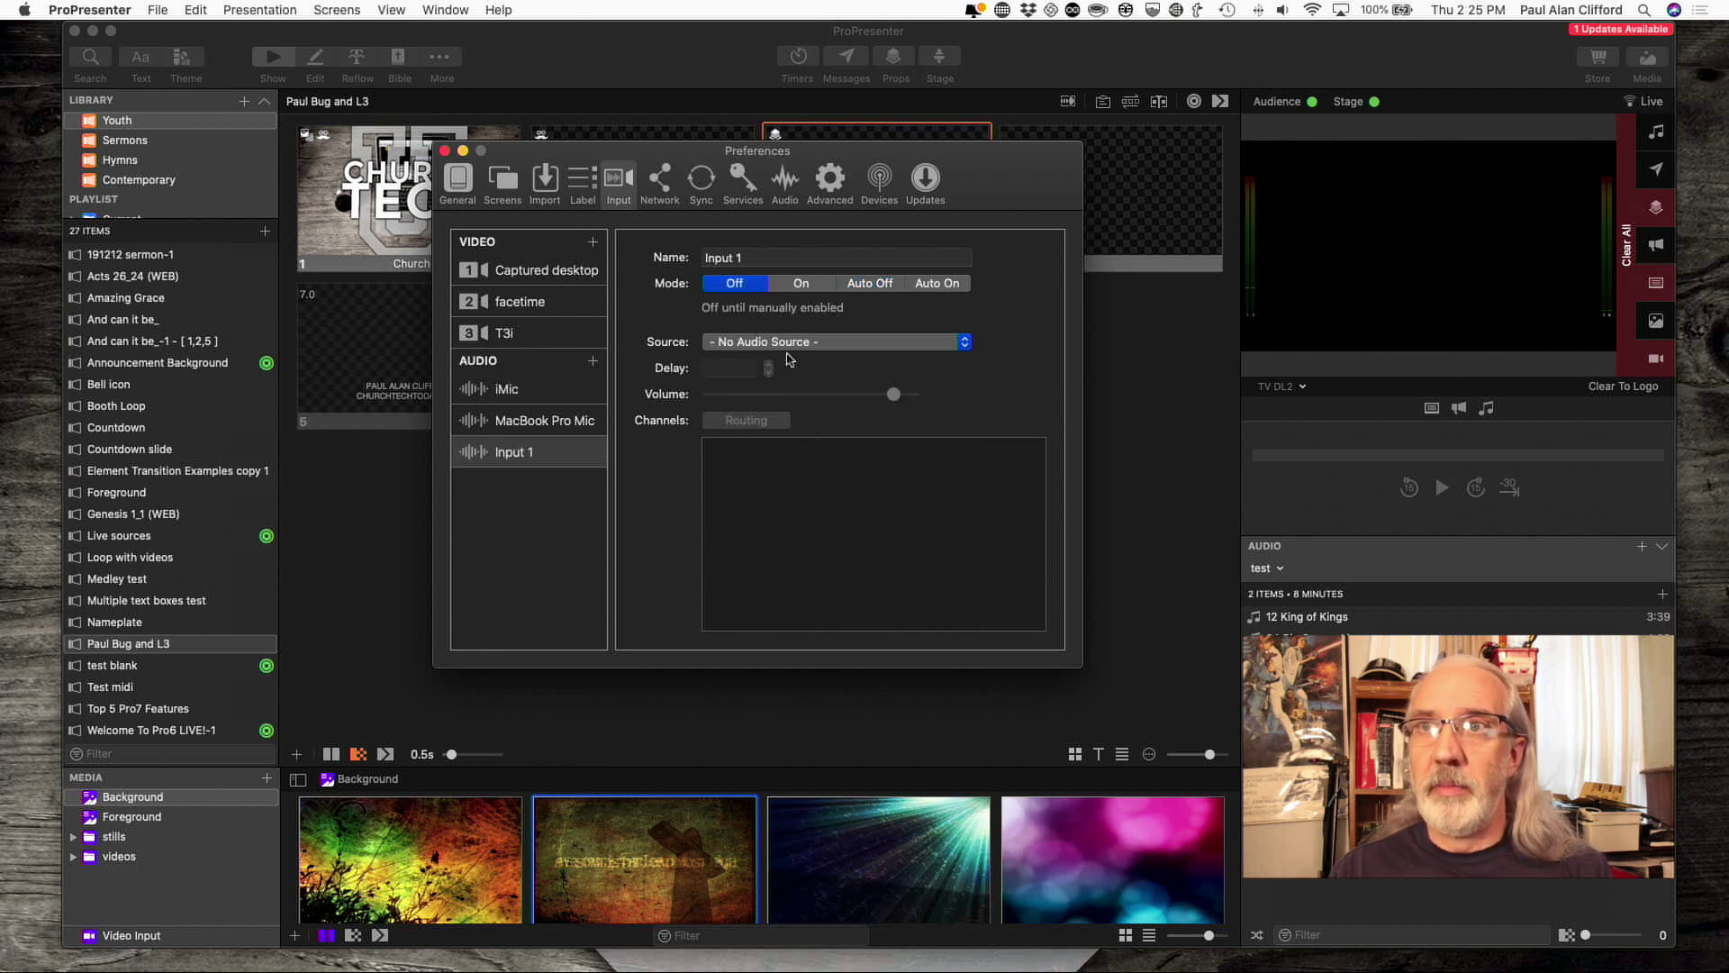
{"action": "left_click", "coordinate": [962, 344]}
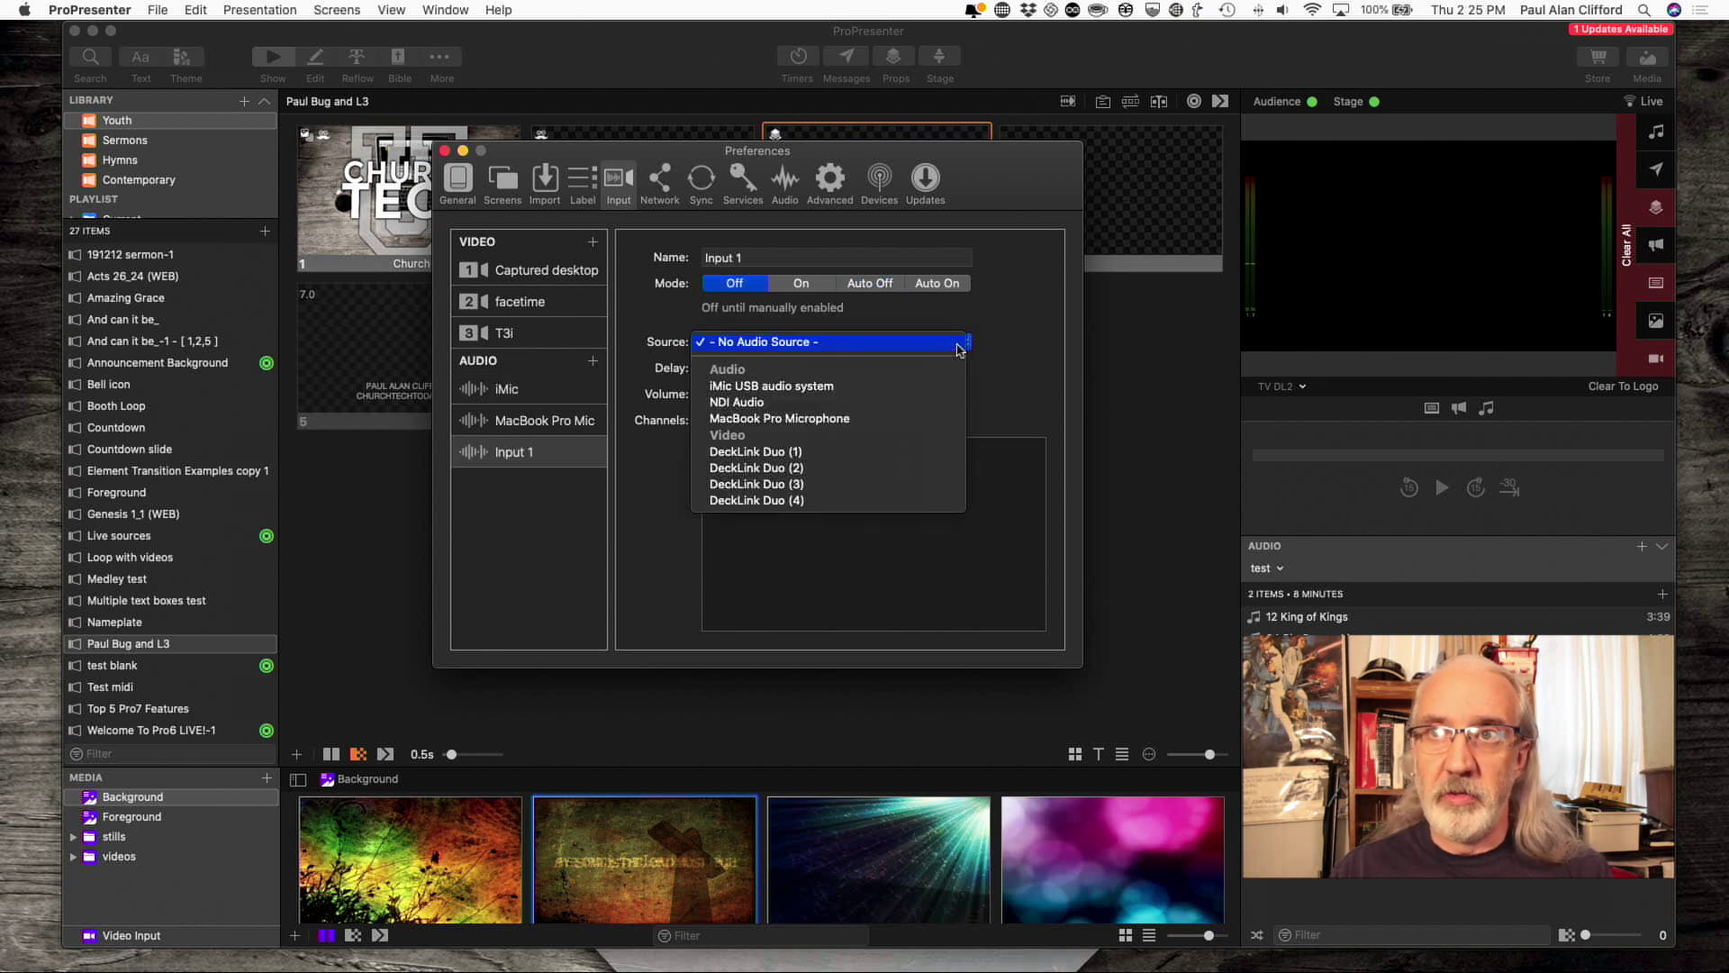
{"action": "left_click", "coordinate": [1024, 375]}
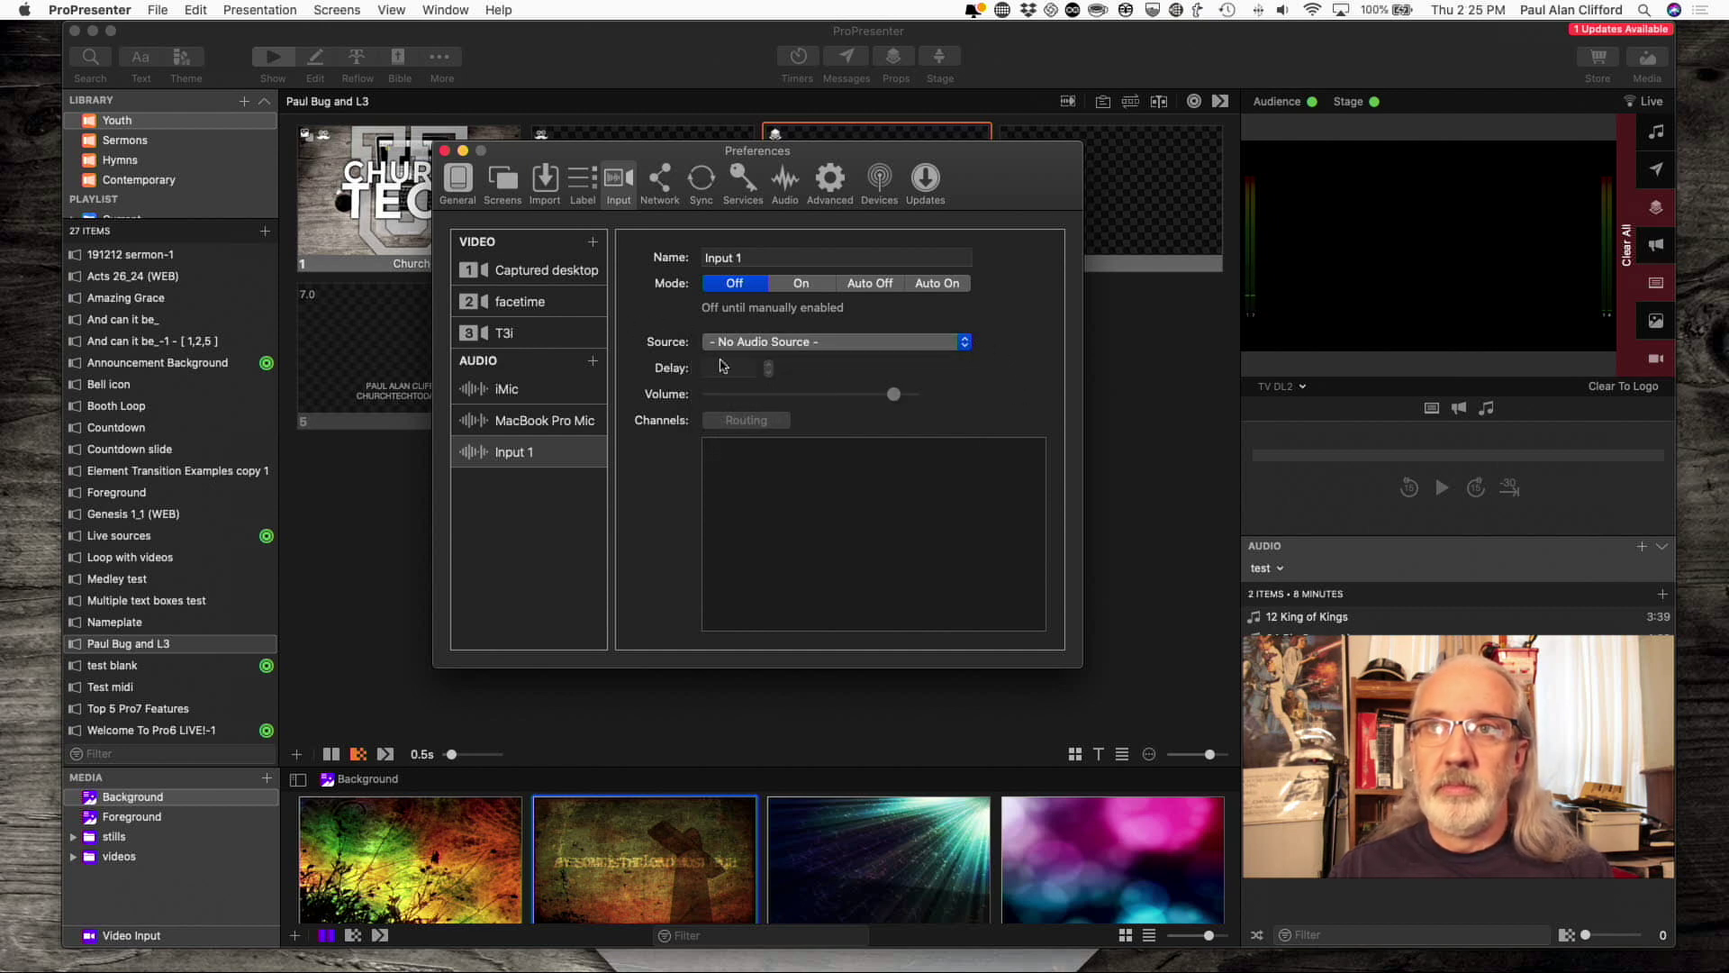
{"action": "left_click", "coordinate": [966, 347]}
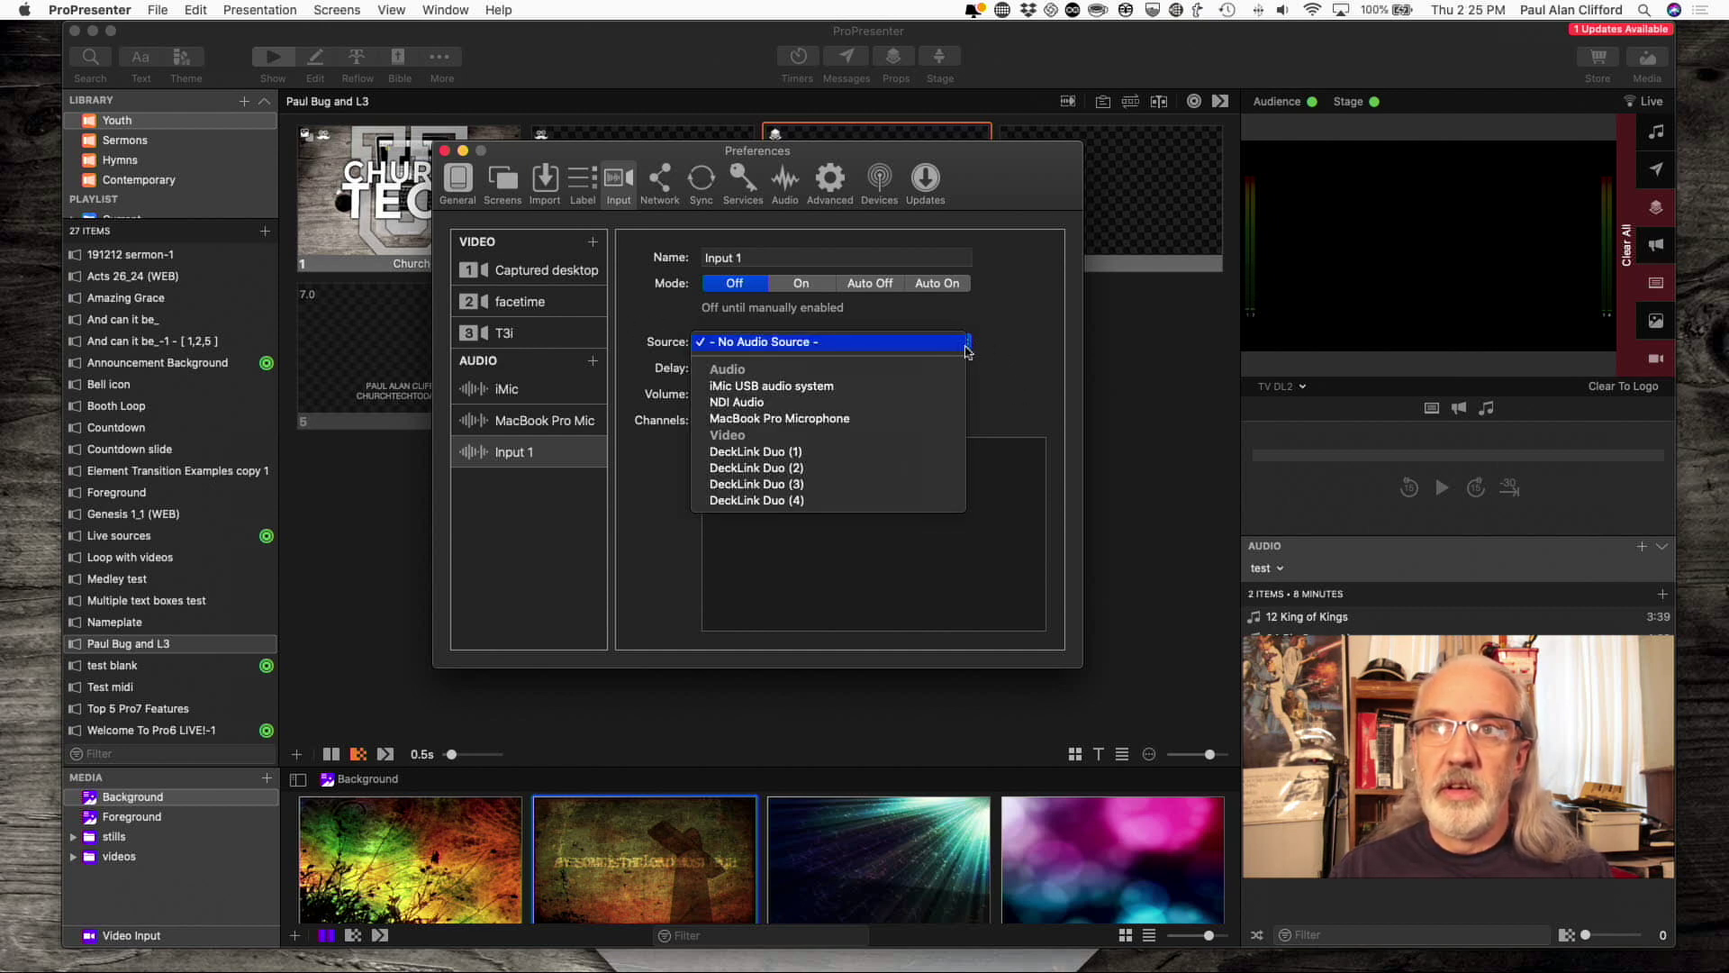
{"action": "left_click", "coordinate": [804, 500]}
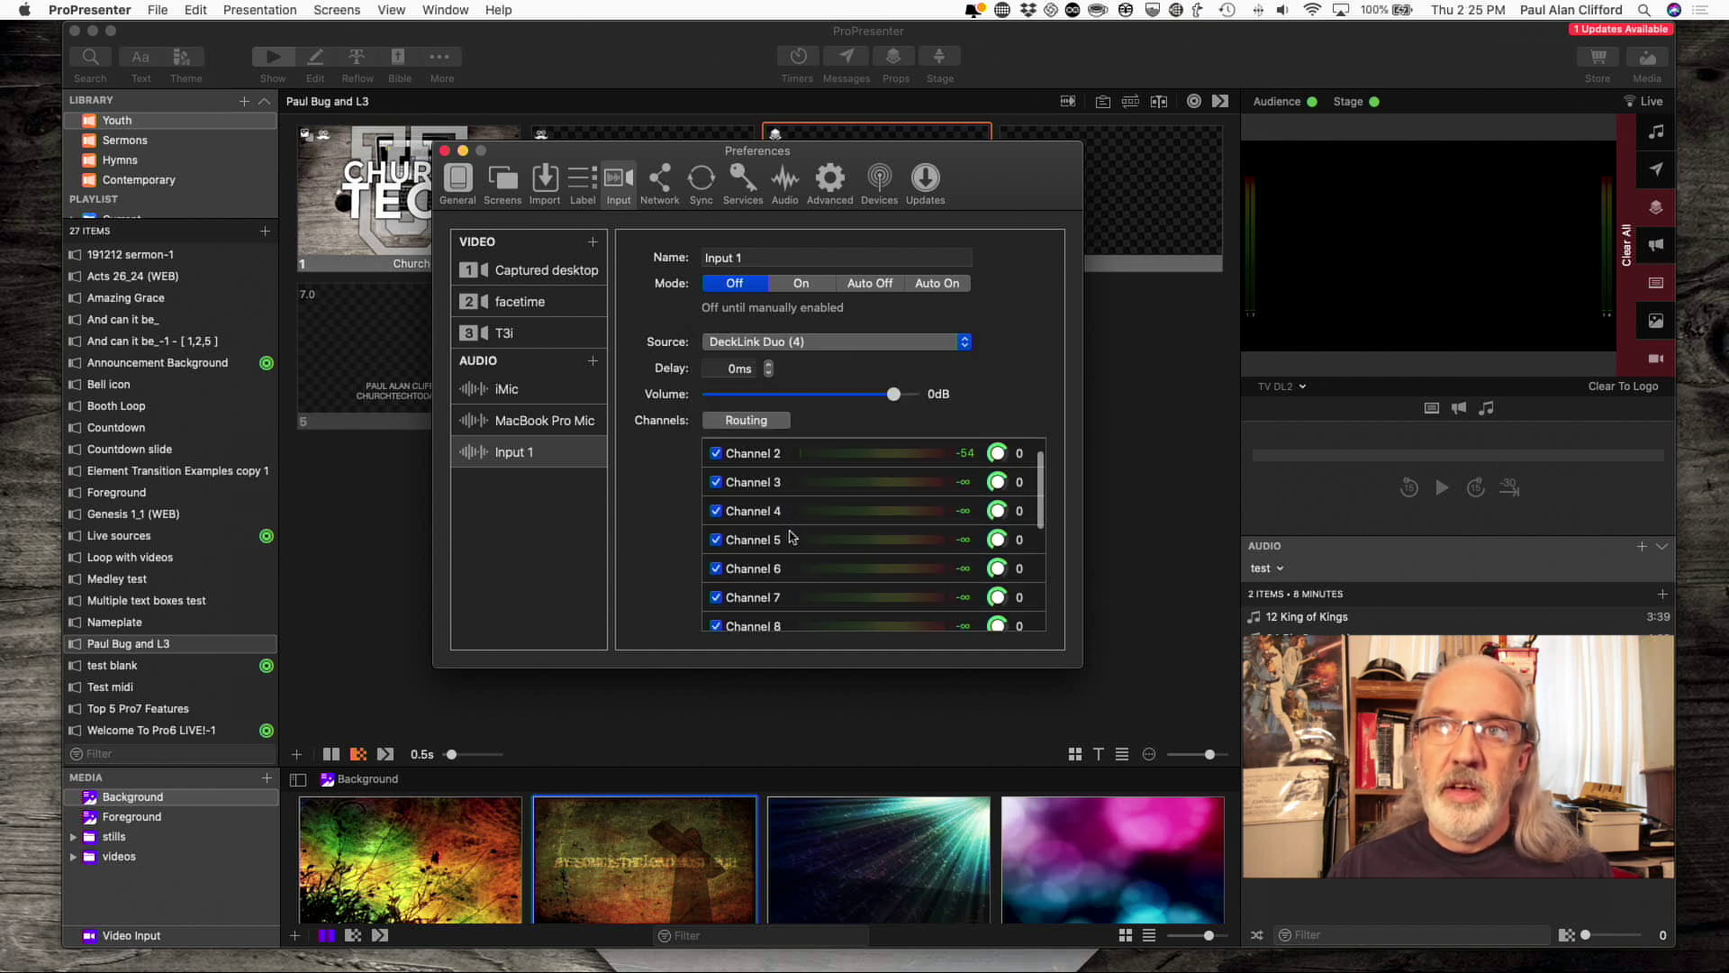
{"action": "scroll", "coordinate": [790, 536], "scroll_direction": "down", "scroll_amount": 5}
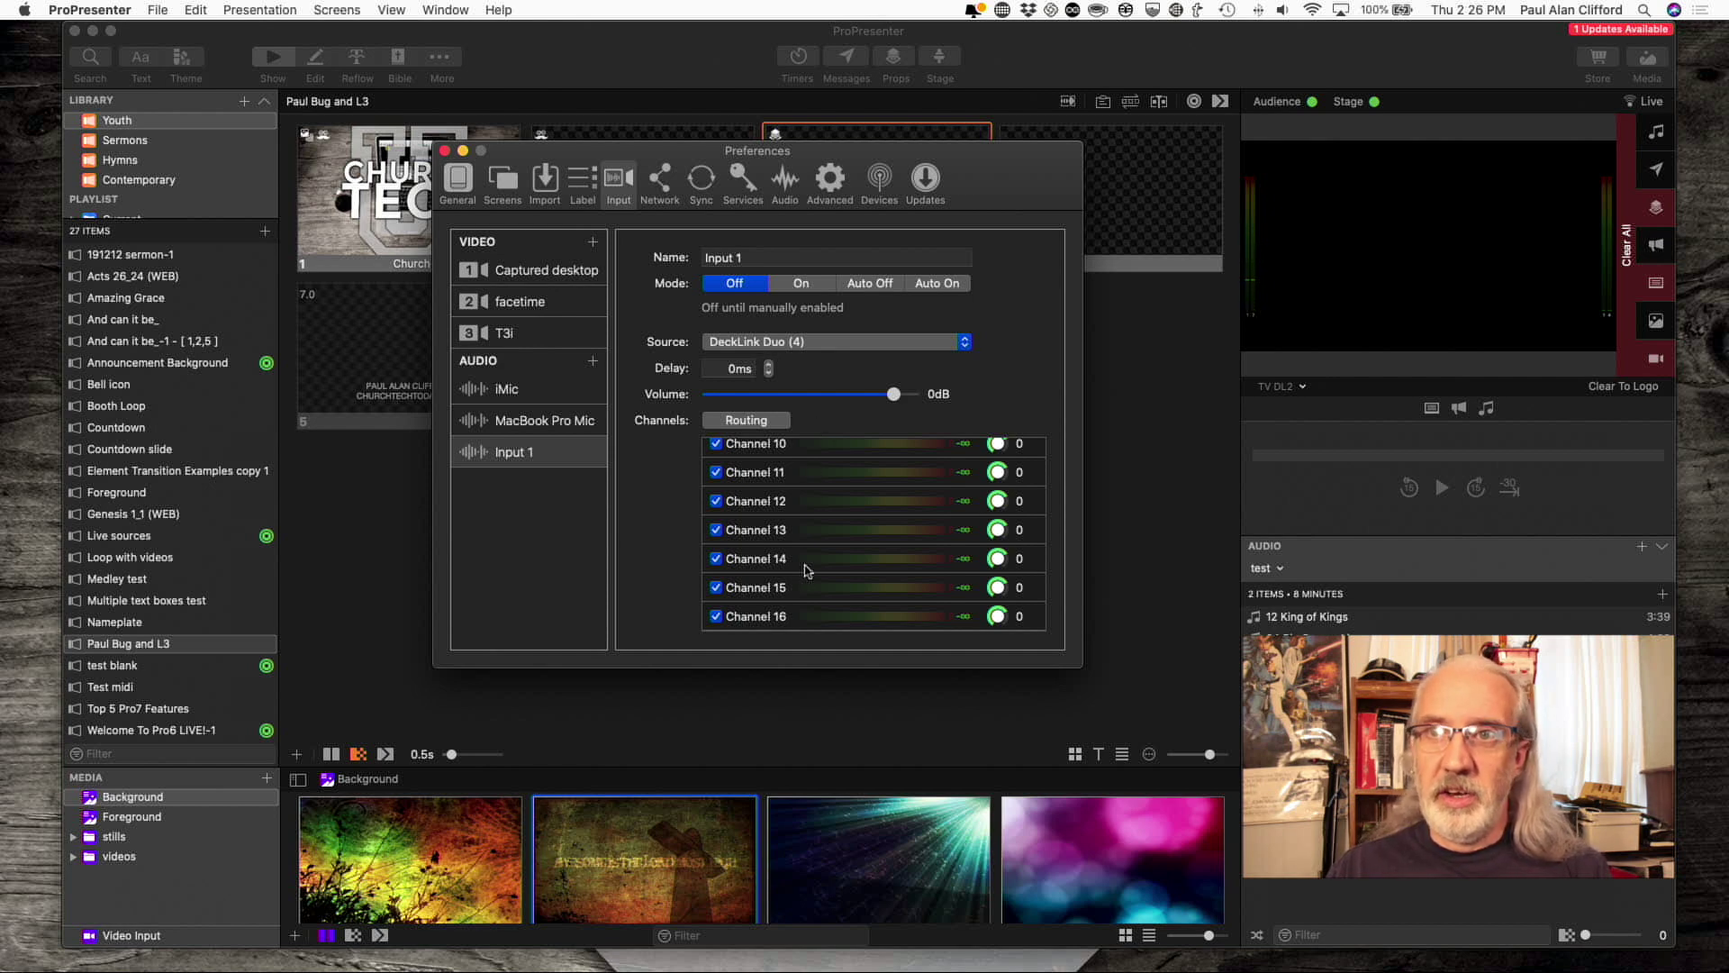
{"action": "scroll", "coordinate": [805, 570], "scroll_direction": "up", "scroll_amount": 6}
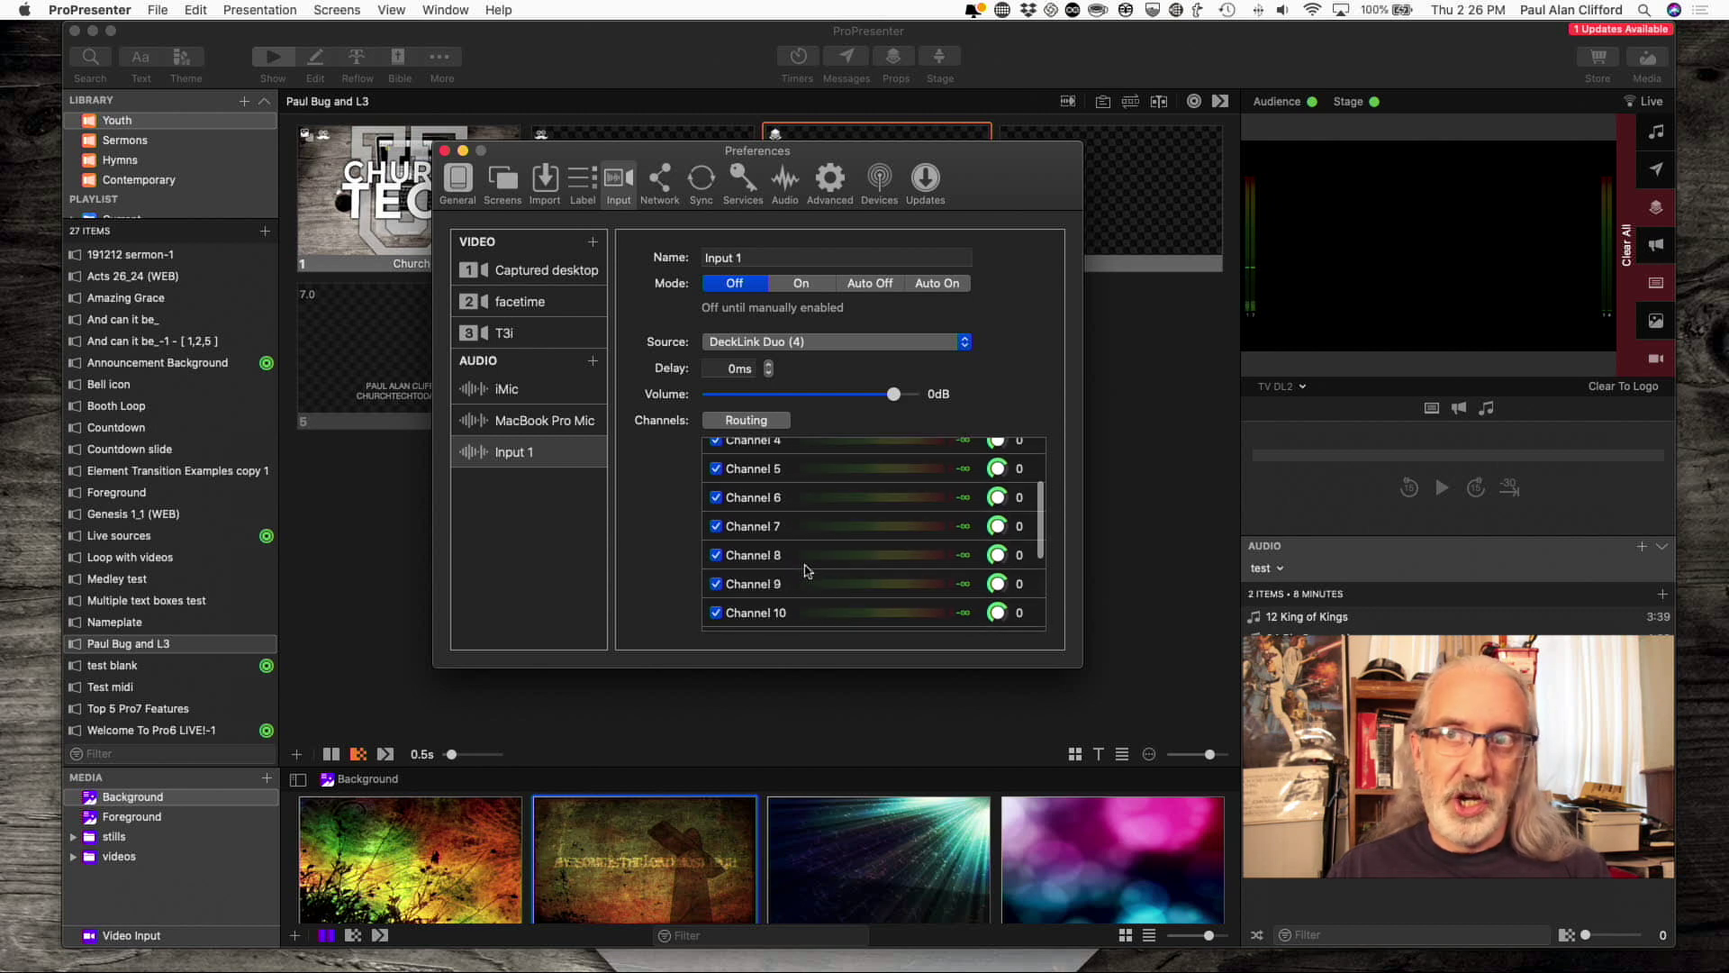
{"action": "scroll", "coordinate": [805, 570], "scroll_direction": "up", "scroll_amount": 3}
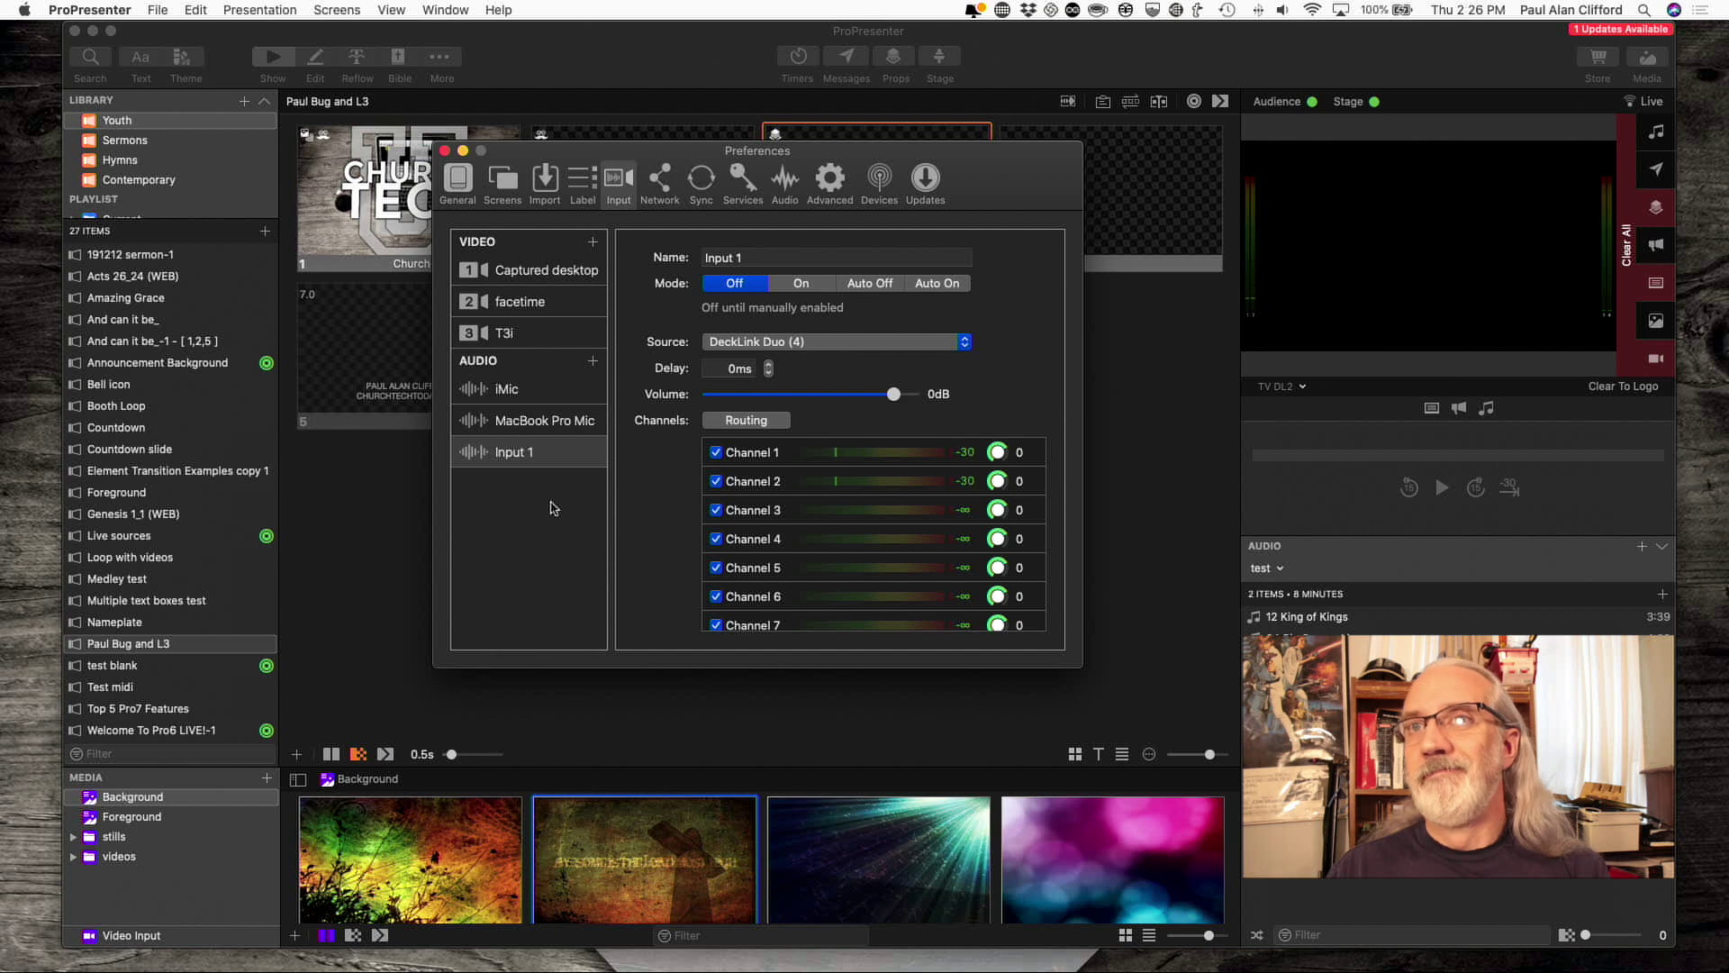
Inspect iMic's routing grid, toggling channel 2 to Pro Channel 2 on and back off.
{"action": "left_click", "coordinate": [516, 390]}
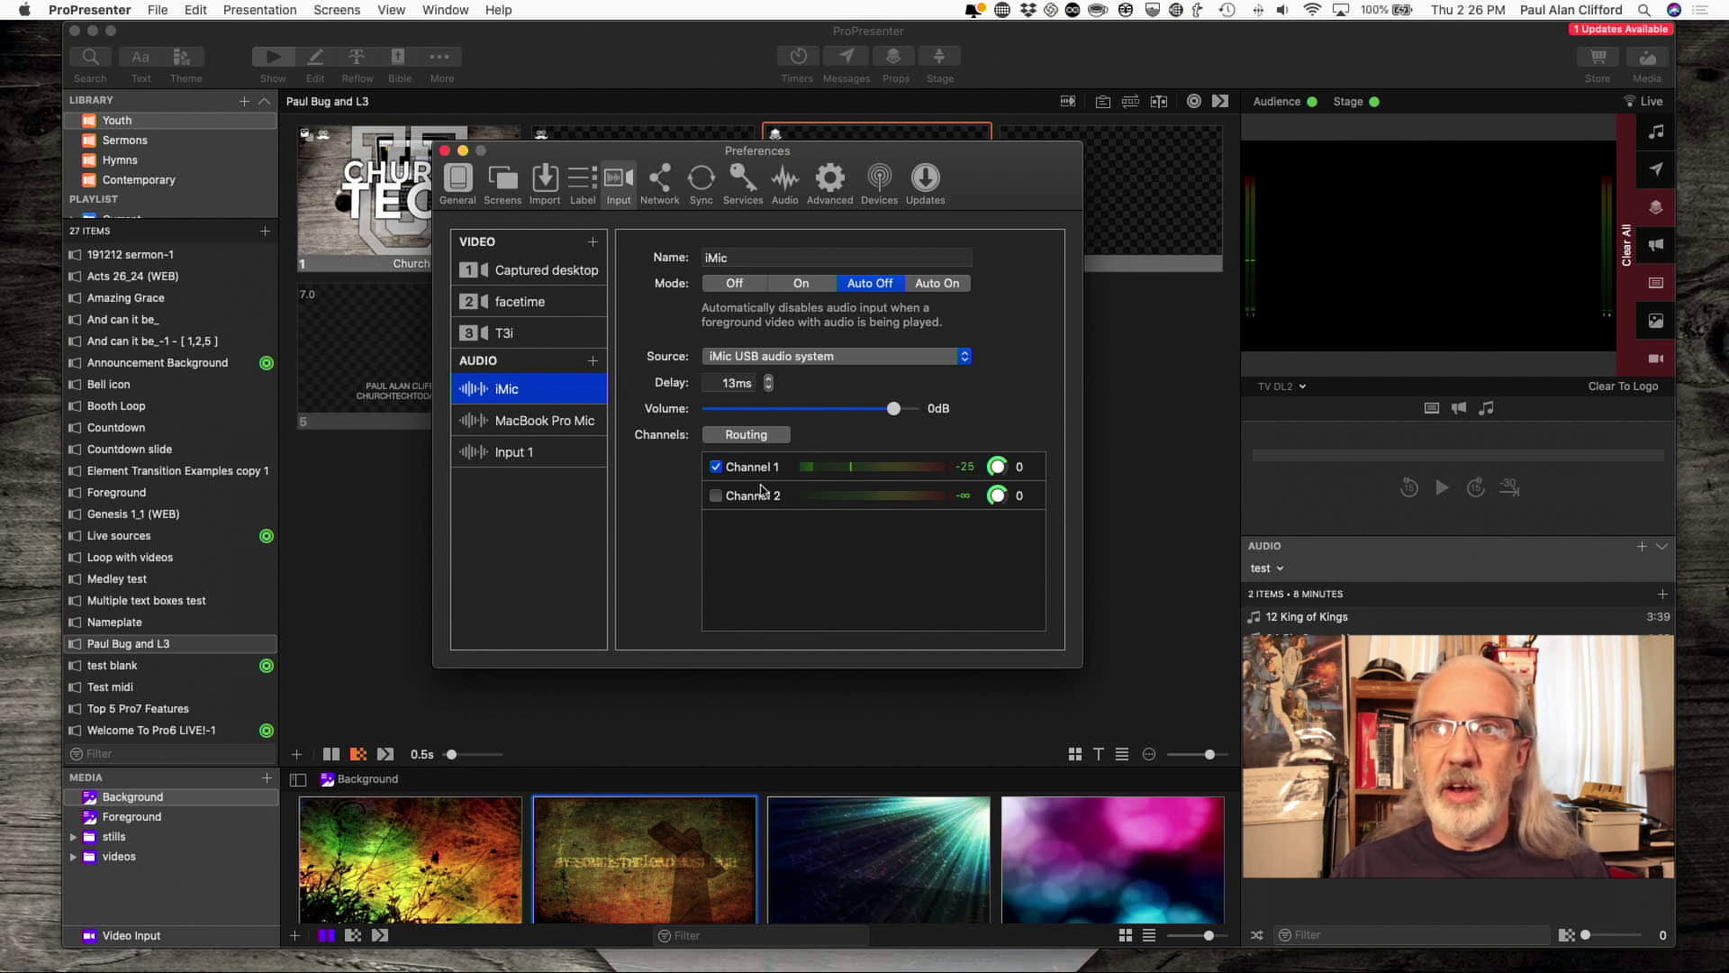
{"action": "left_click", "coordinate": [766, 435]}
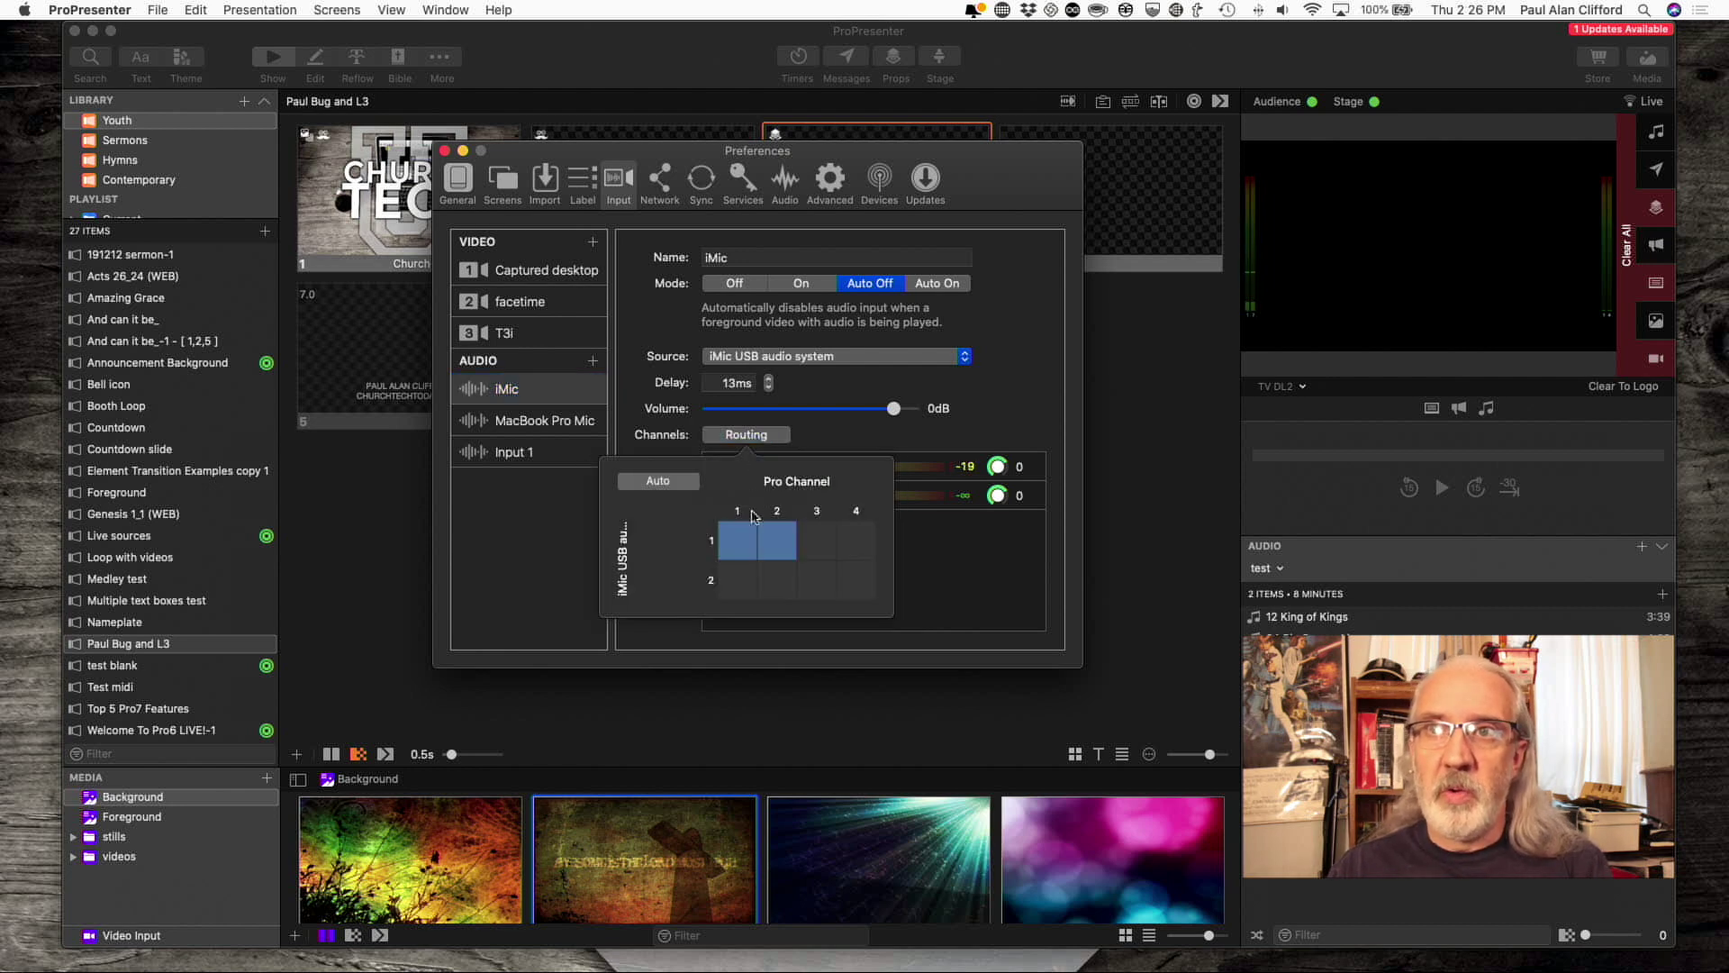
{"action": "left_click", "coordinate": [777, 581]}
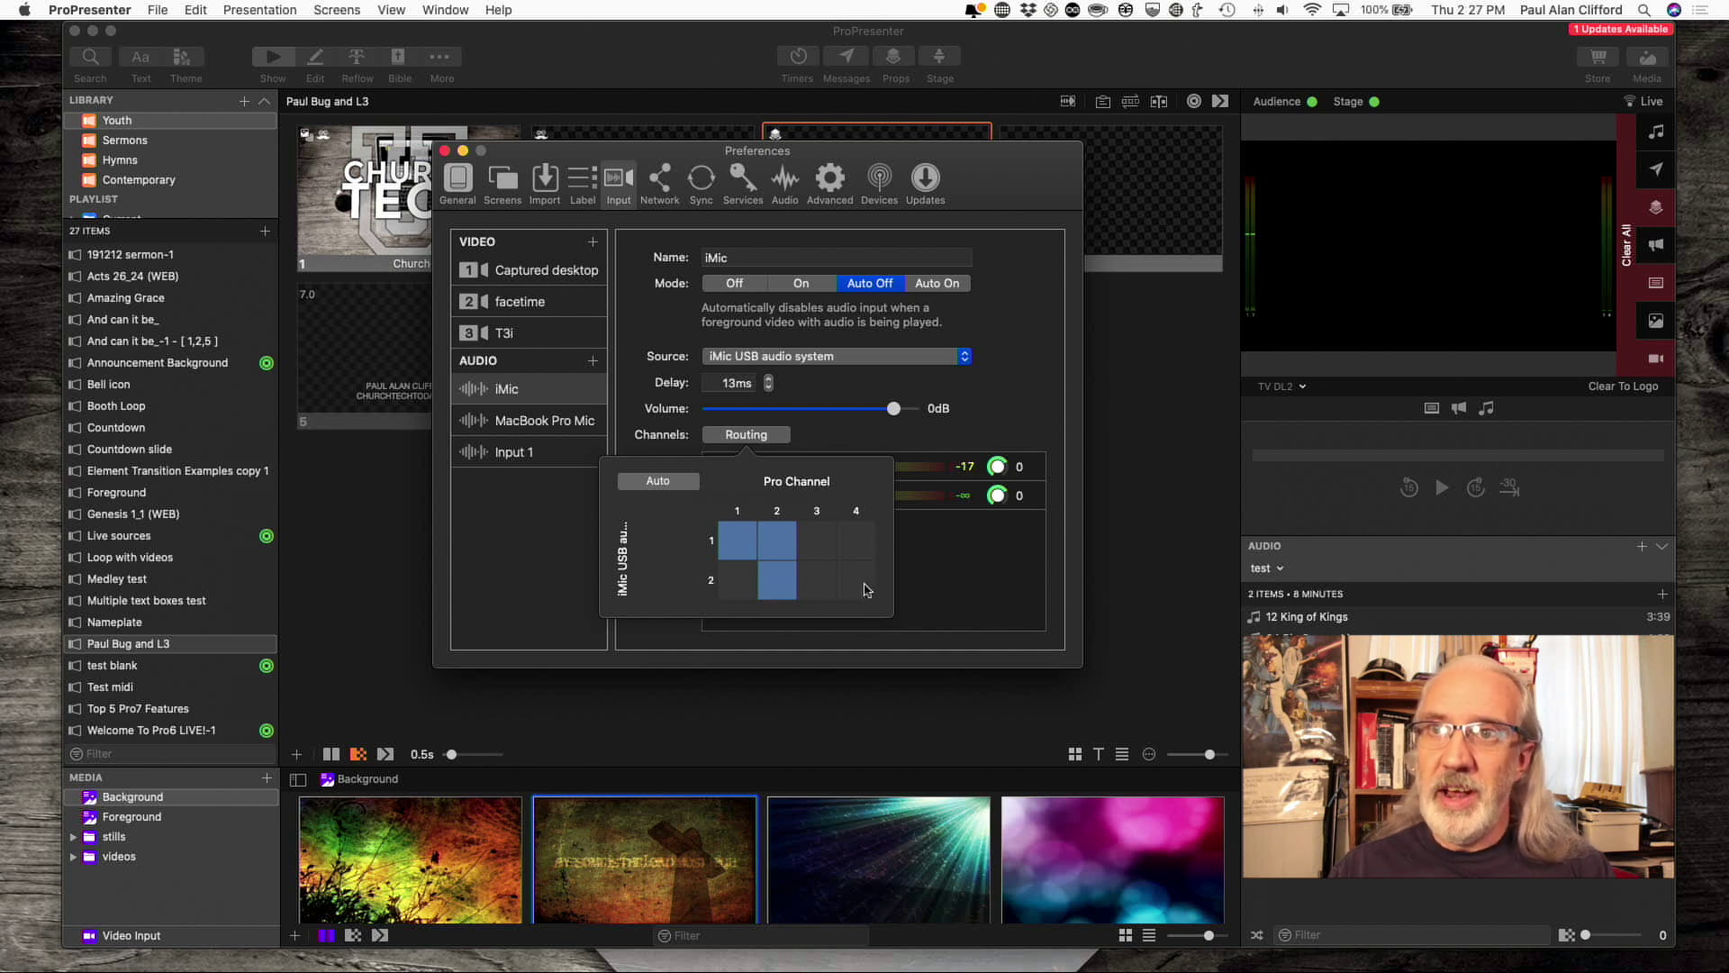
{"action": "left_click", "coordinate": [772, 587]}
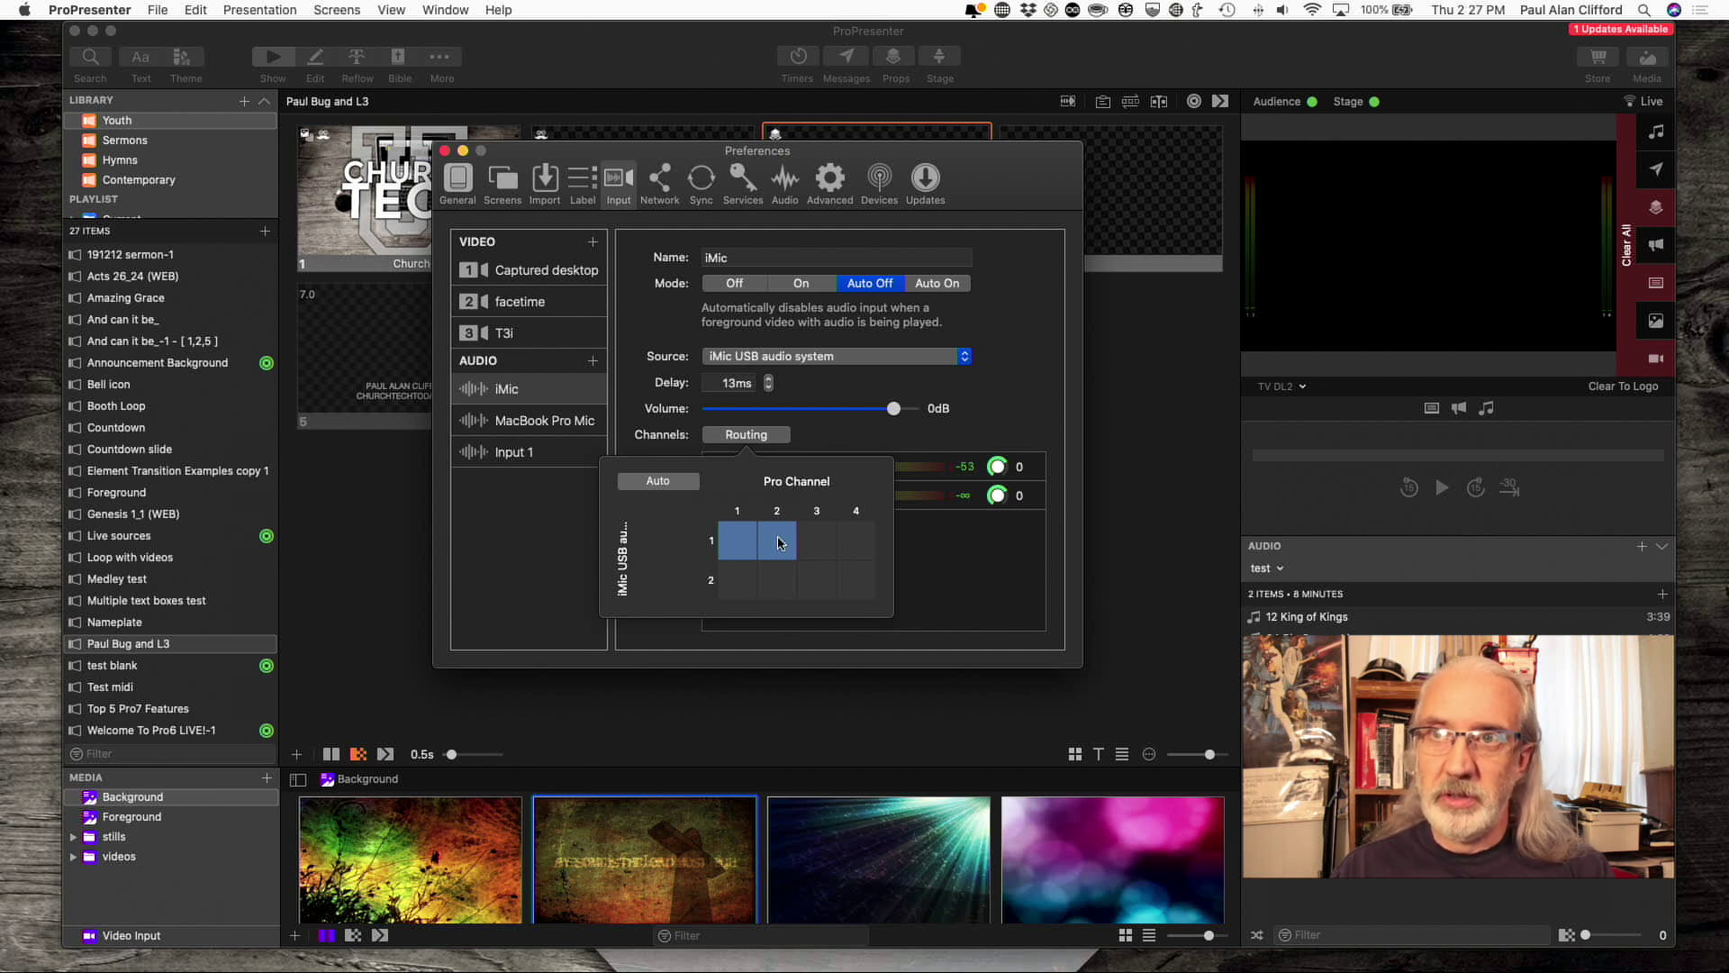
{"action": "left_click", "coordinate": [830, 441]}
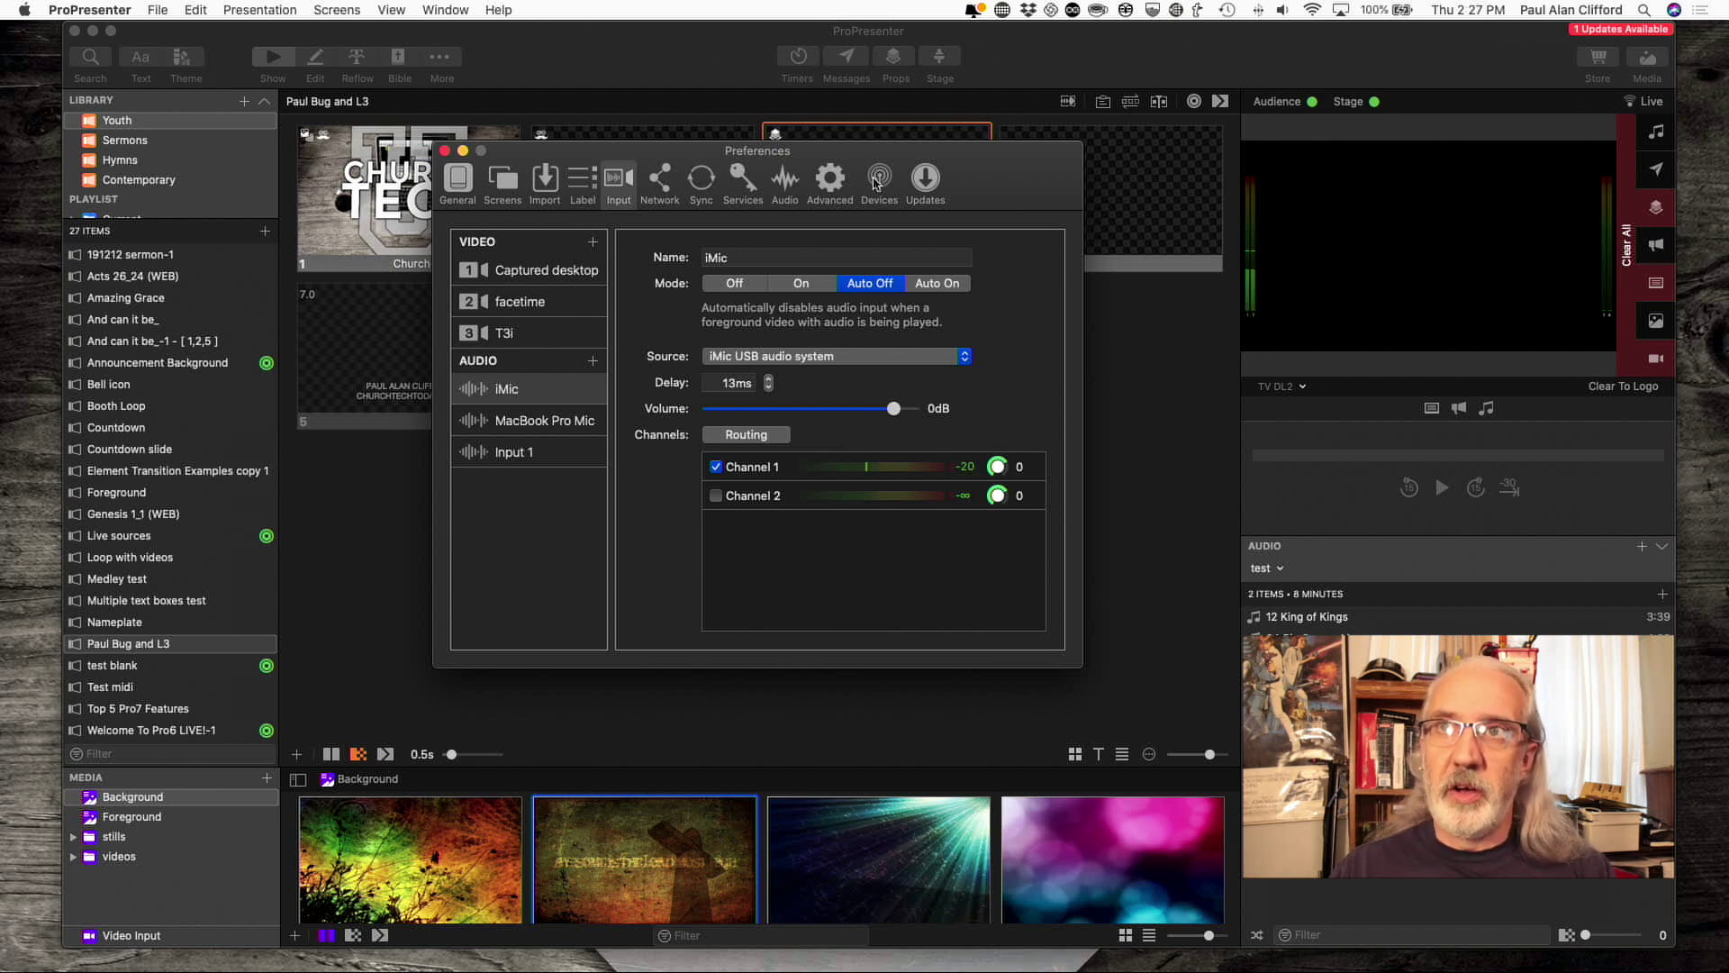
Flip between Audio and Input preferences, then show the Main output's device list.
{"action": "left_click", "coordinate": [781, 183]}
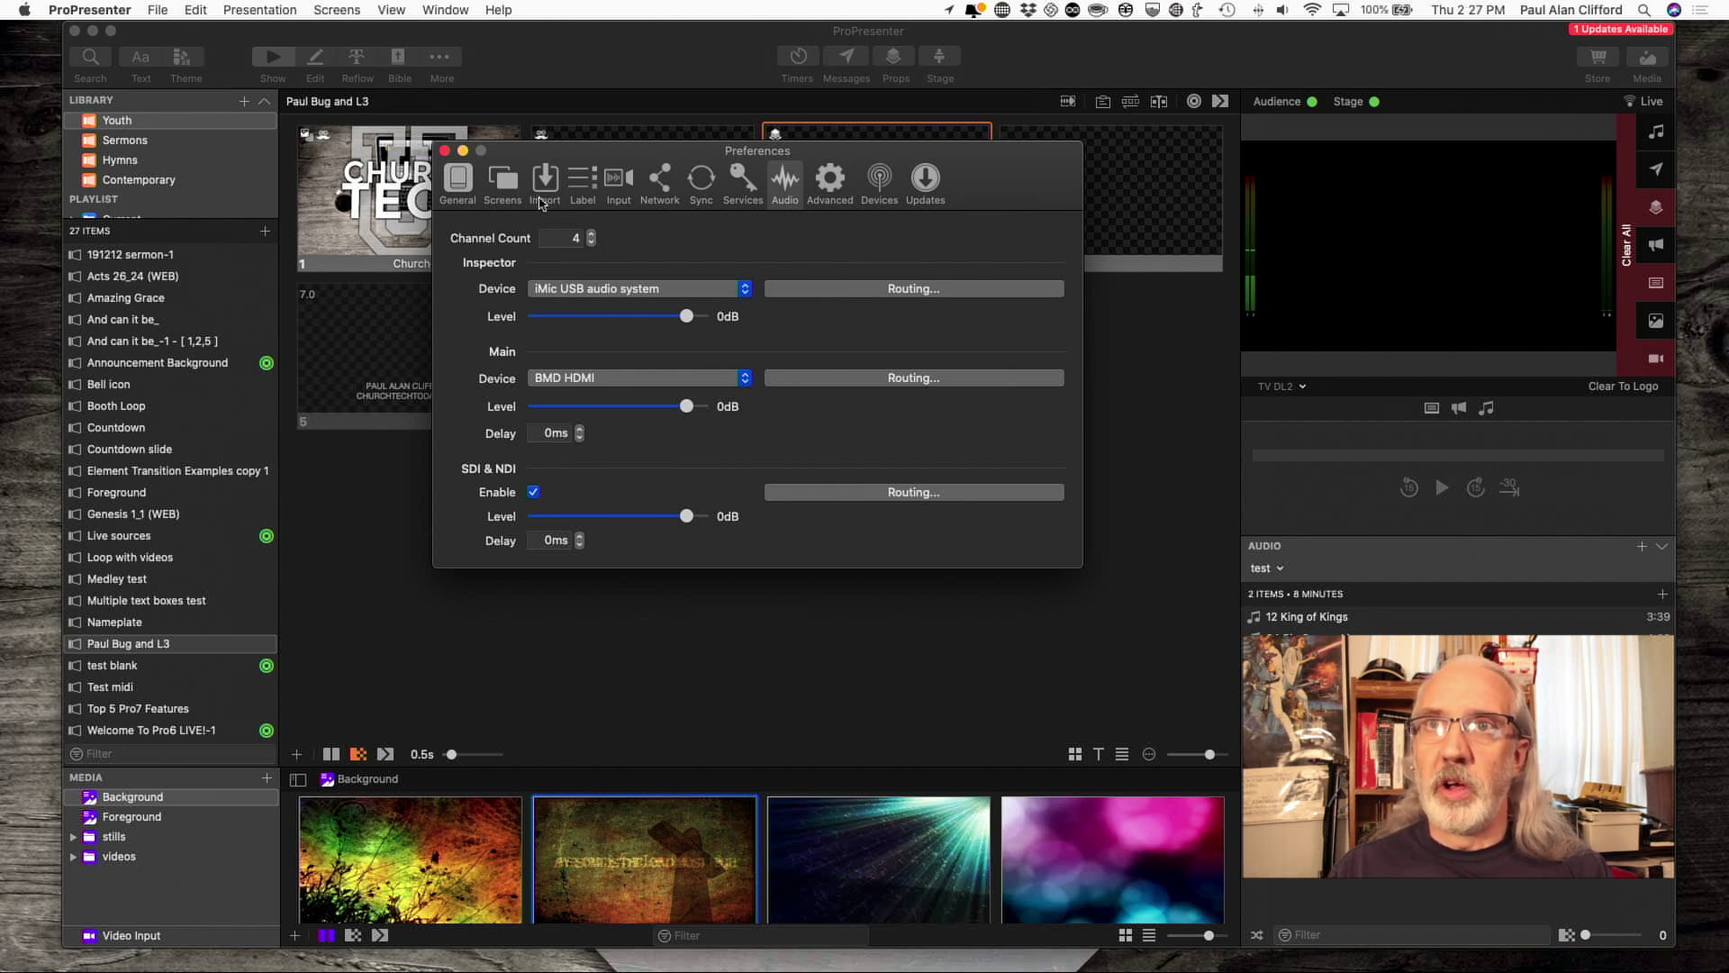
{"action": "left_click", "coordinate": [618, 184]}
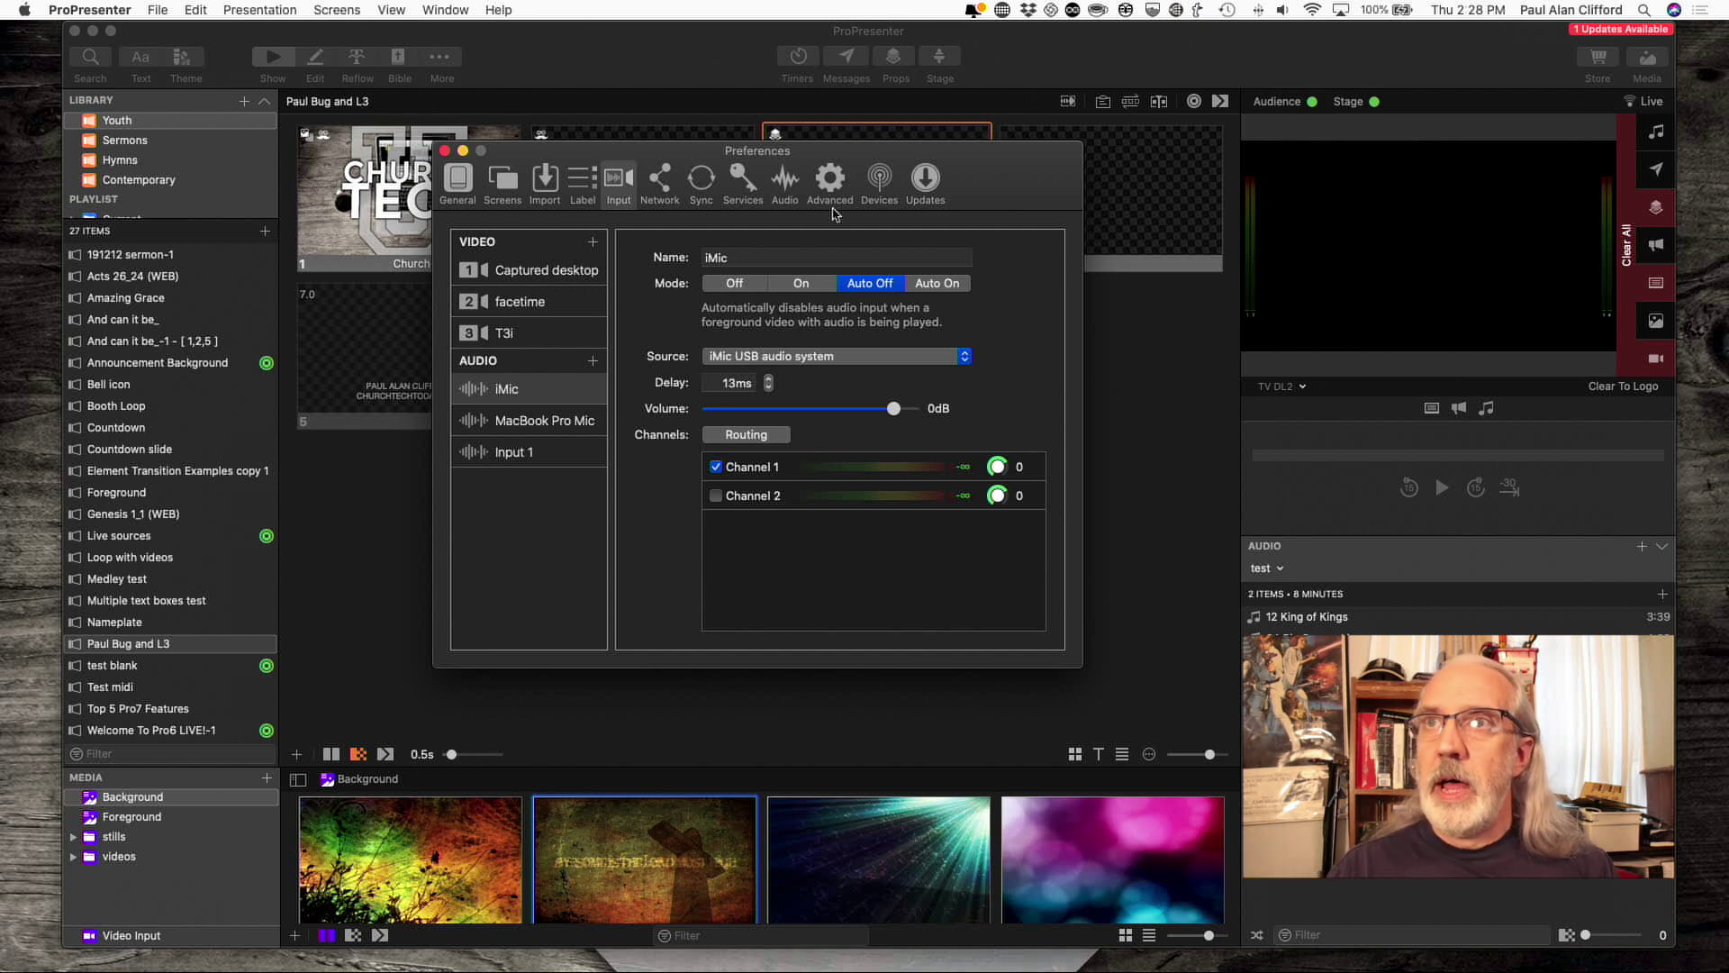
{"action": "left_click", "coordinate": [786, 189]}
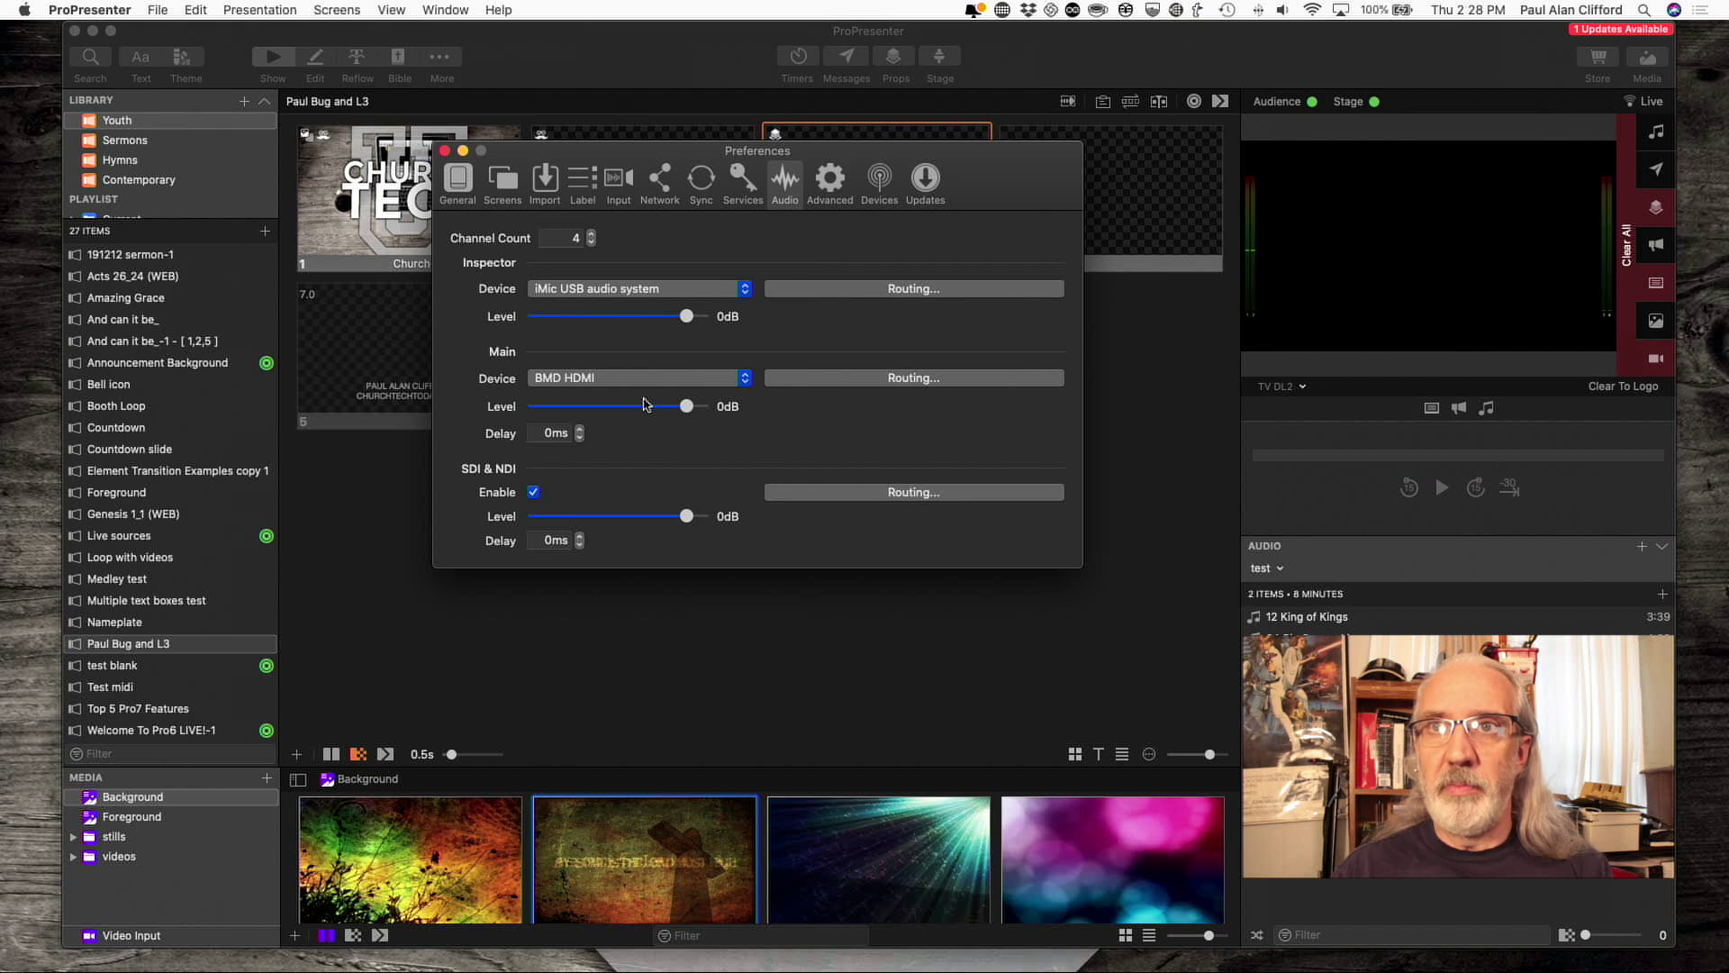
{"action": "left_click", "coordinate": [744, 379]}
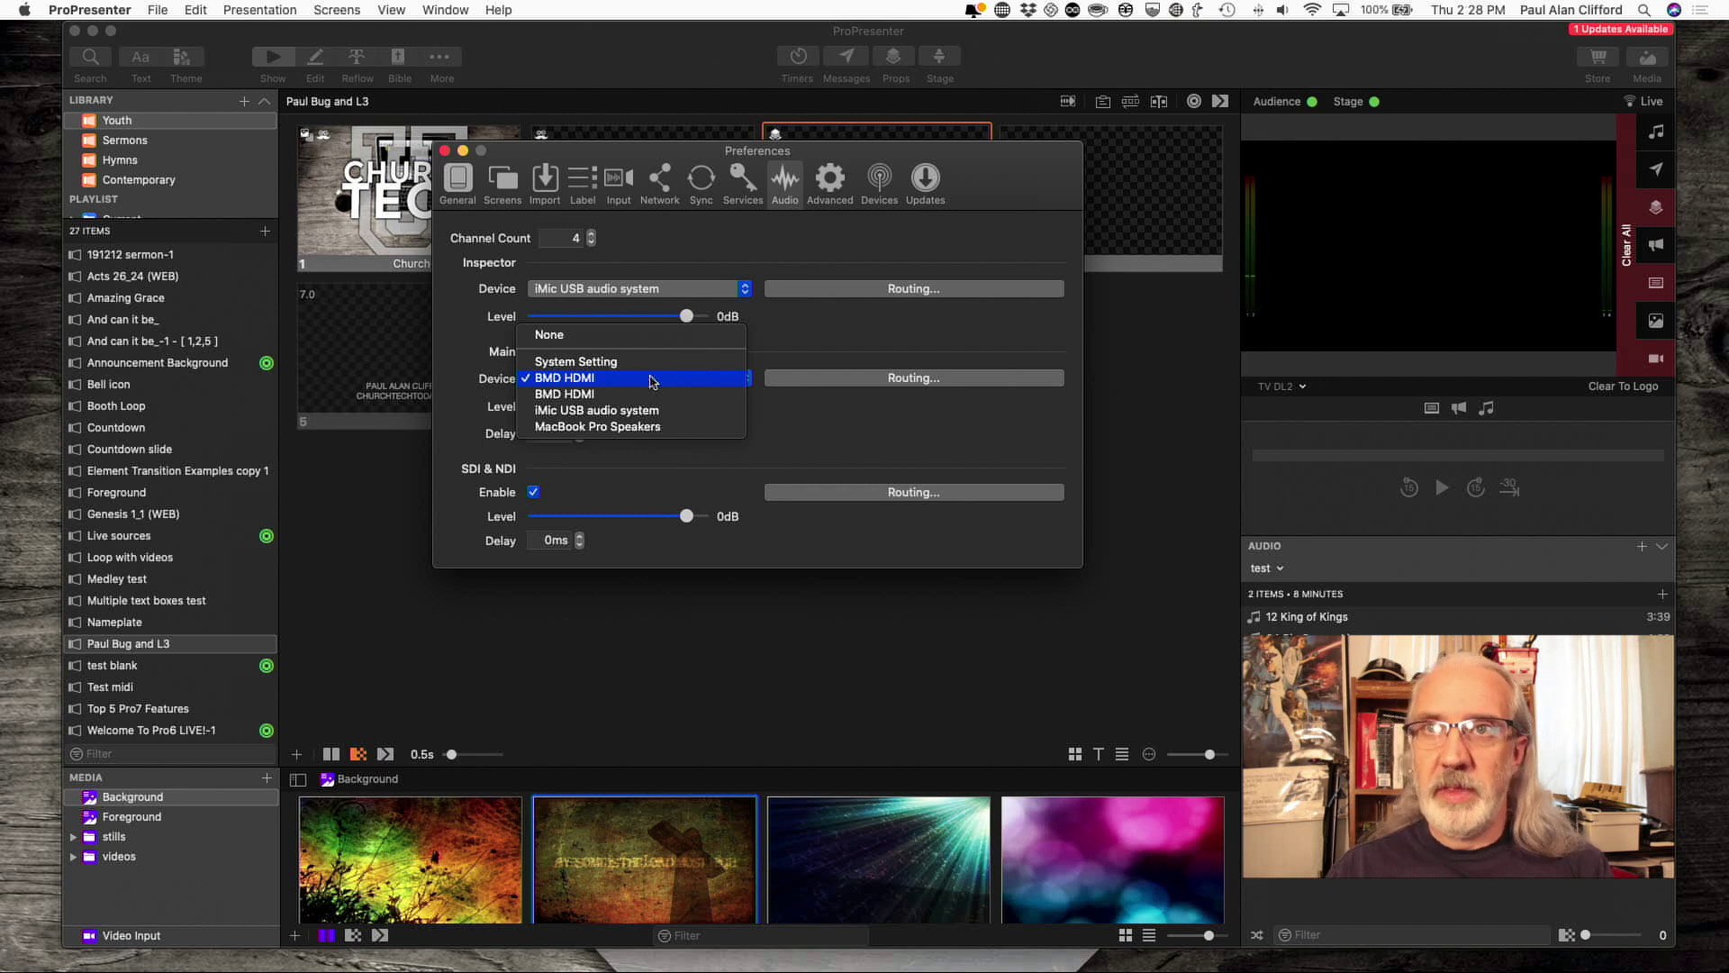
Keep BMD HDMI as the Main device and view its routing, Pro Channels 1–2 to 1–2.
{"action": "left_click", "coordinate": [848, 420]}
{"action": "left_click", "coordinate": [861, 382]}
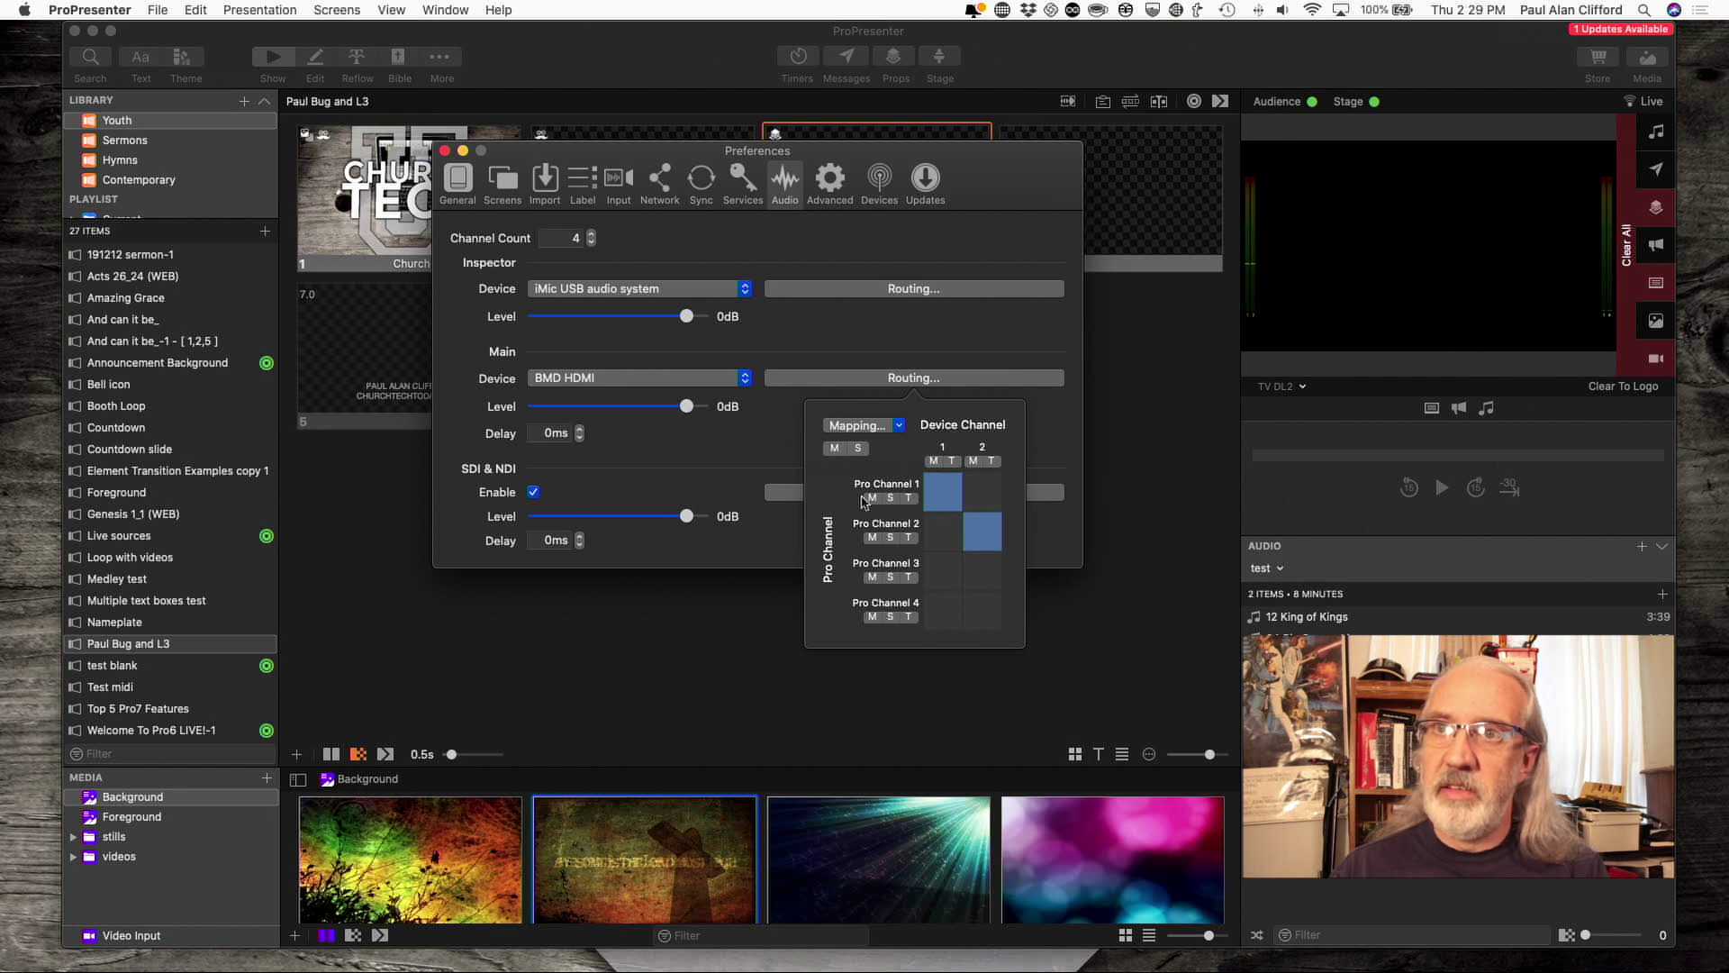
Close the Main routing grid and show the SDI & NDI routing grid.
{"action": "left_click", "coordinate": [747, 442]}
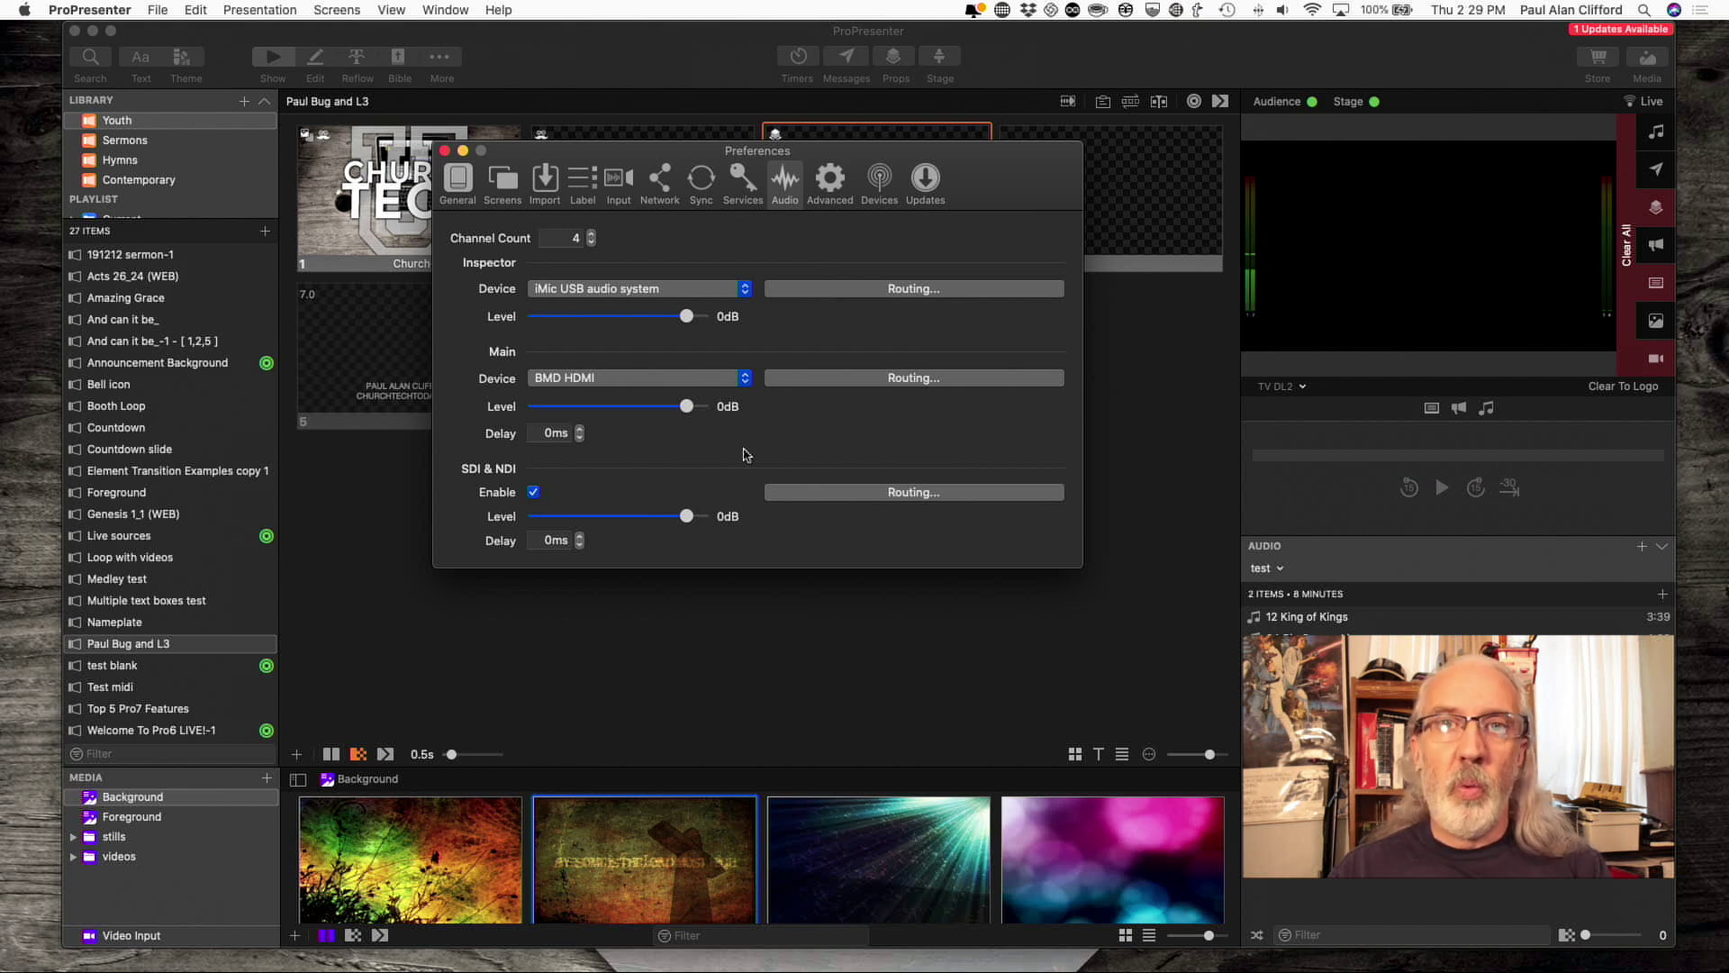
{"action": "left_click", "coordinate": [866, 493]}
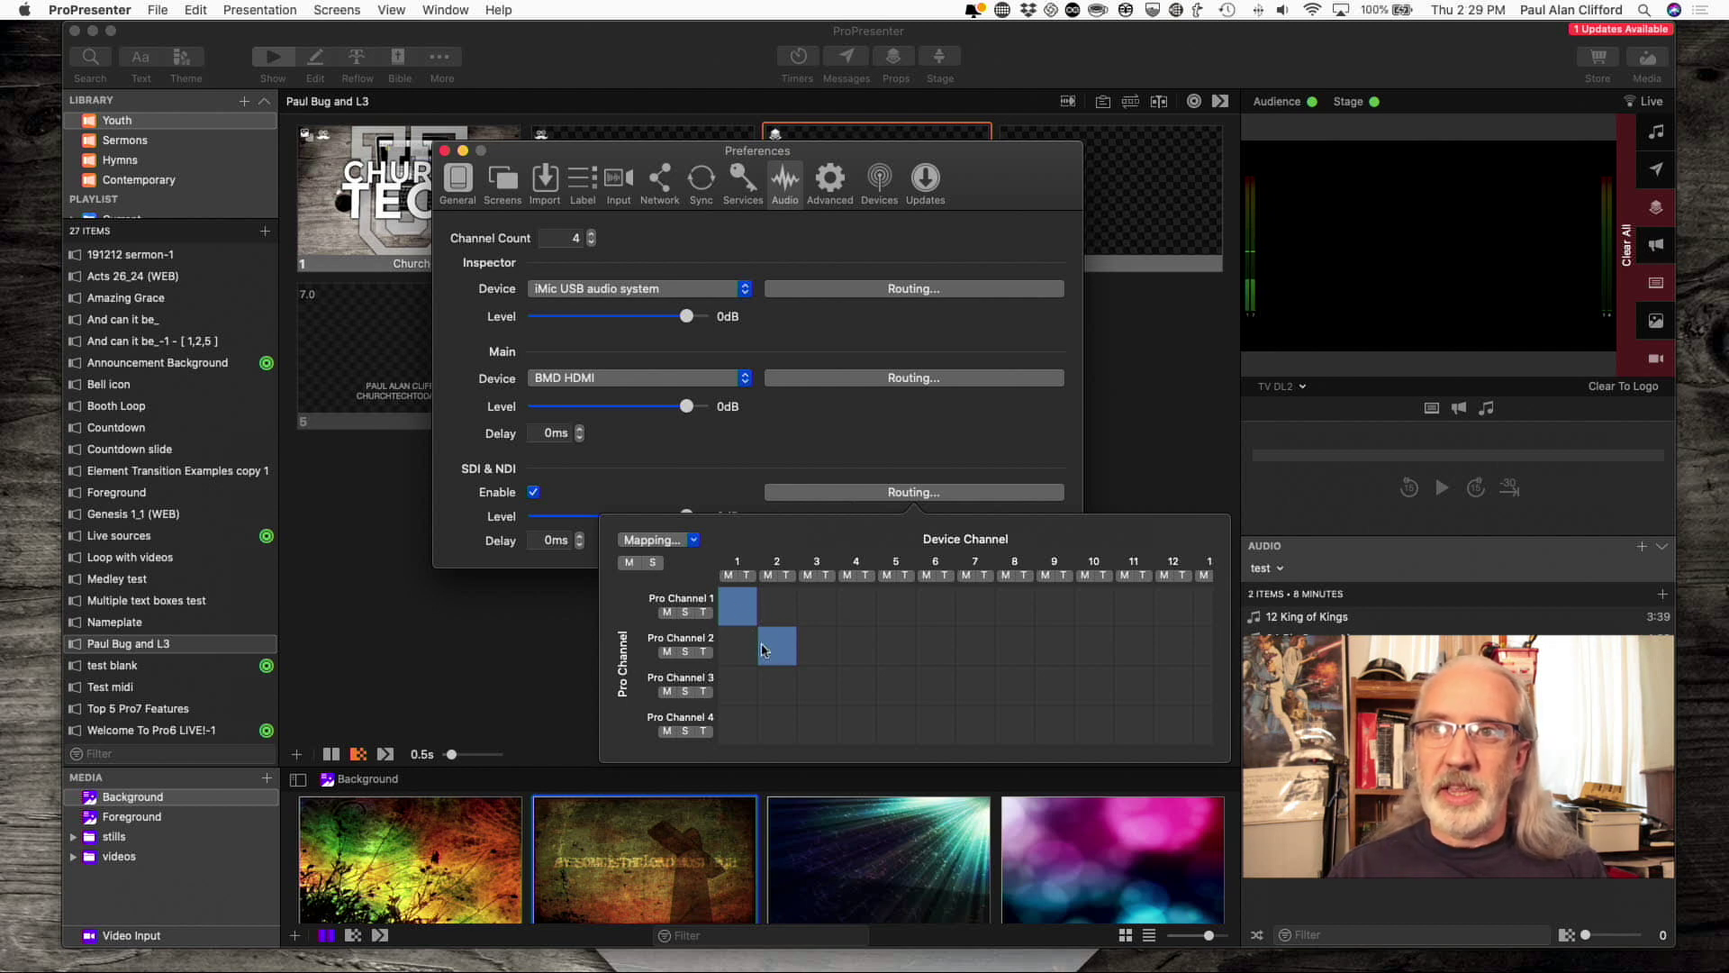
Reroute SDI & NDI Pro Channels 1 and 2 from device channels 1–2 to 3–4.
{"action": "left_click", "coordinate": [762, 649]}
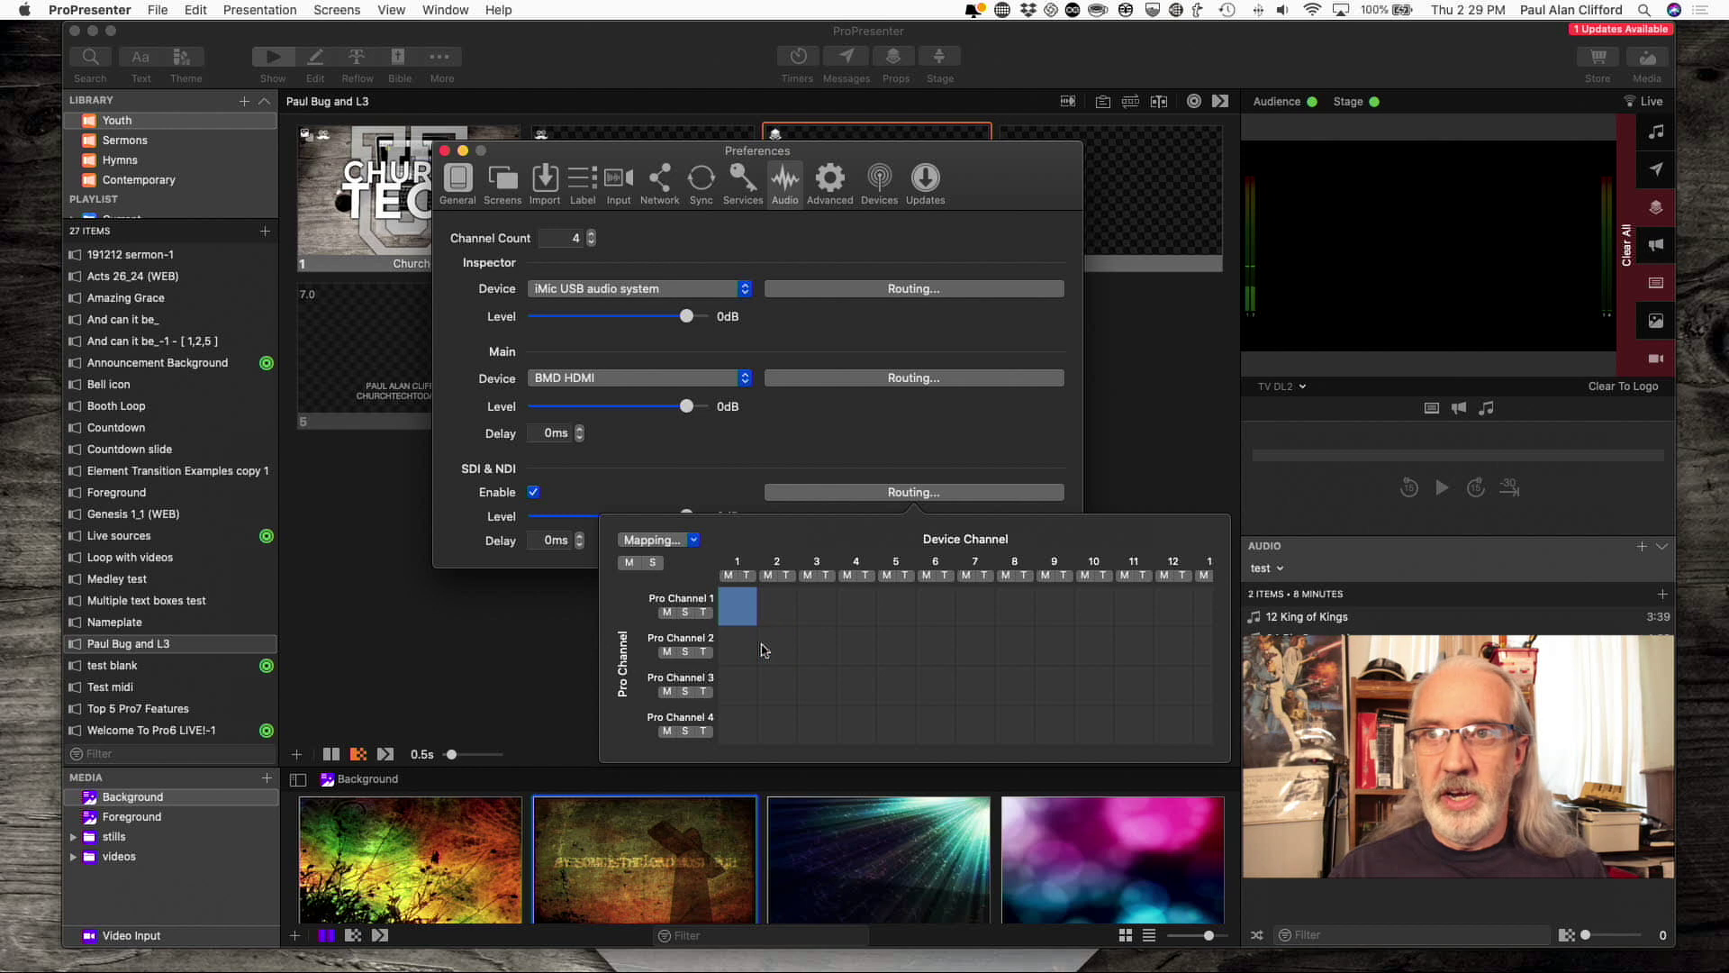
{"action": "left_click", "coordinate": [732, 616]}
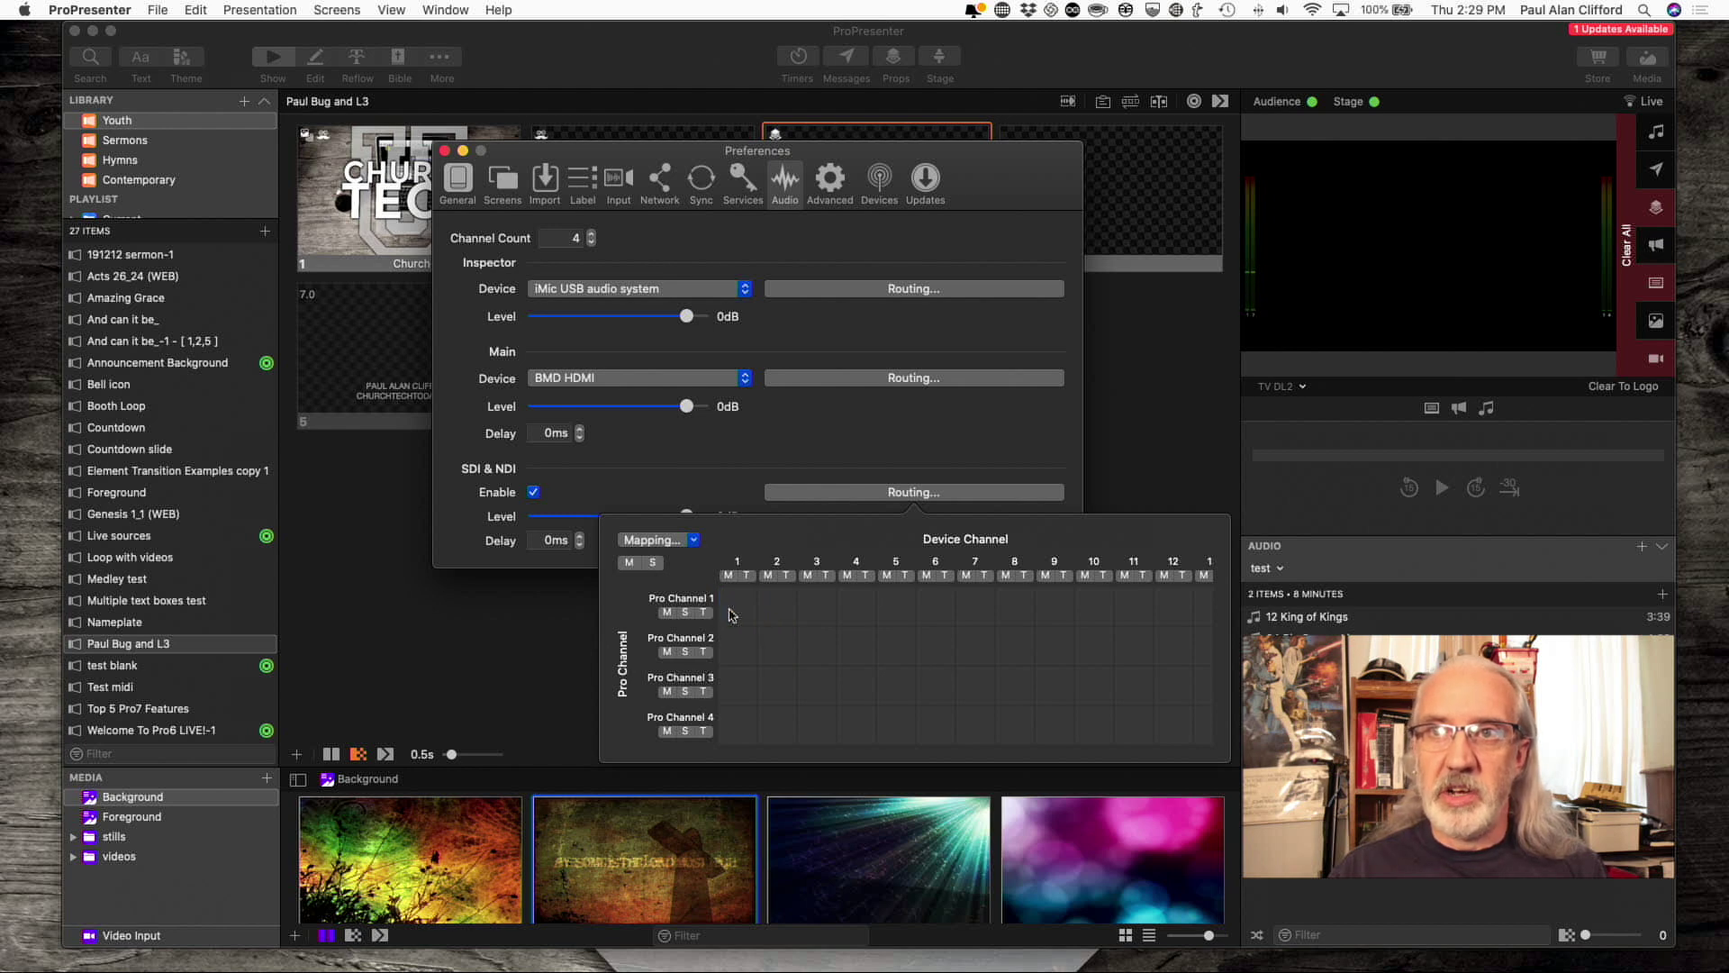
{"action": "left_click", "coordinate": [820, 605]}
{"action": "left_click", "coordinate": [850, 644]}
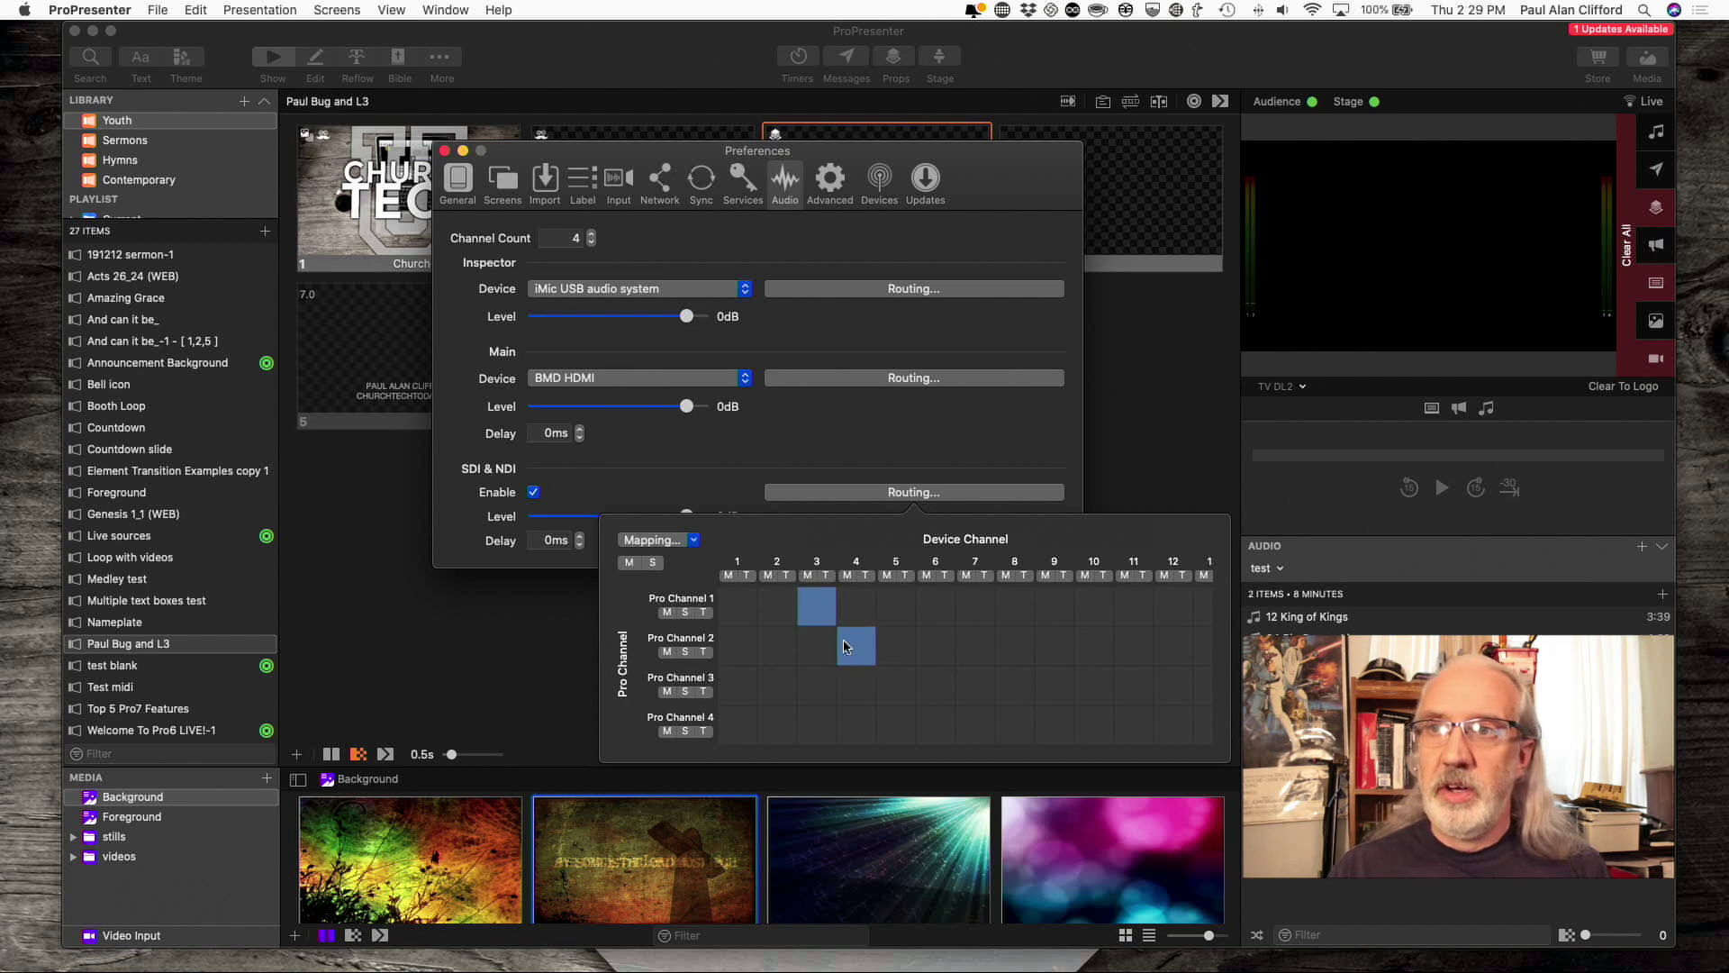
Briefly add routes to device channels 5 and 6, remove them, and close the grid.
{"action": "scroll", "coordinate": [998, 658], "scroll_direction": "right", "scroll_amount": 3}
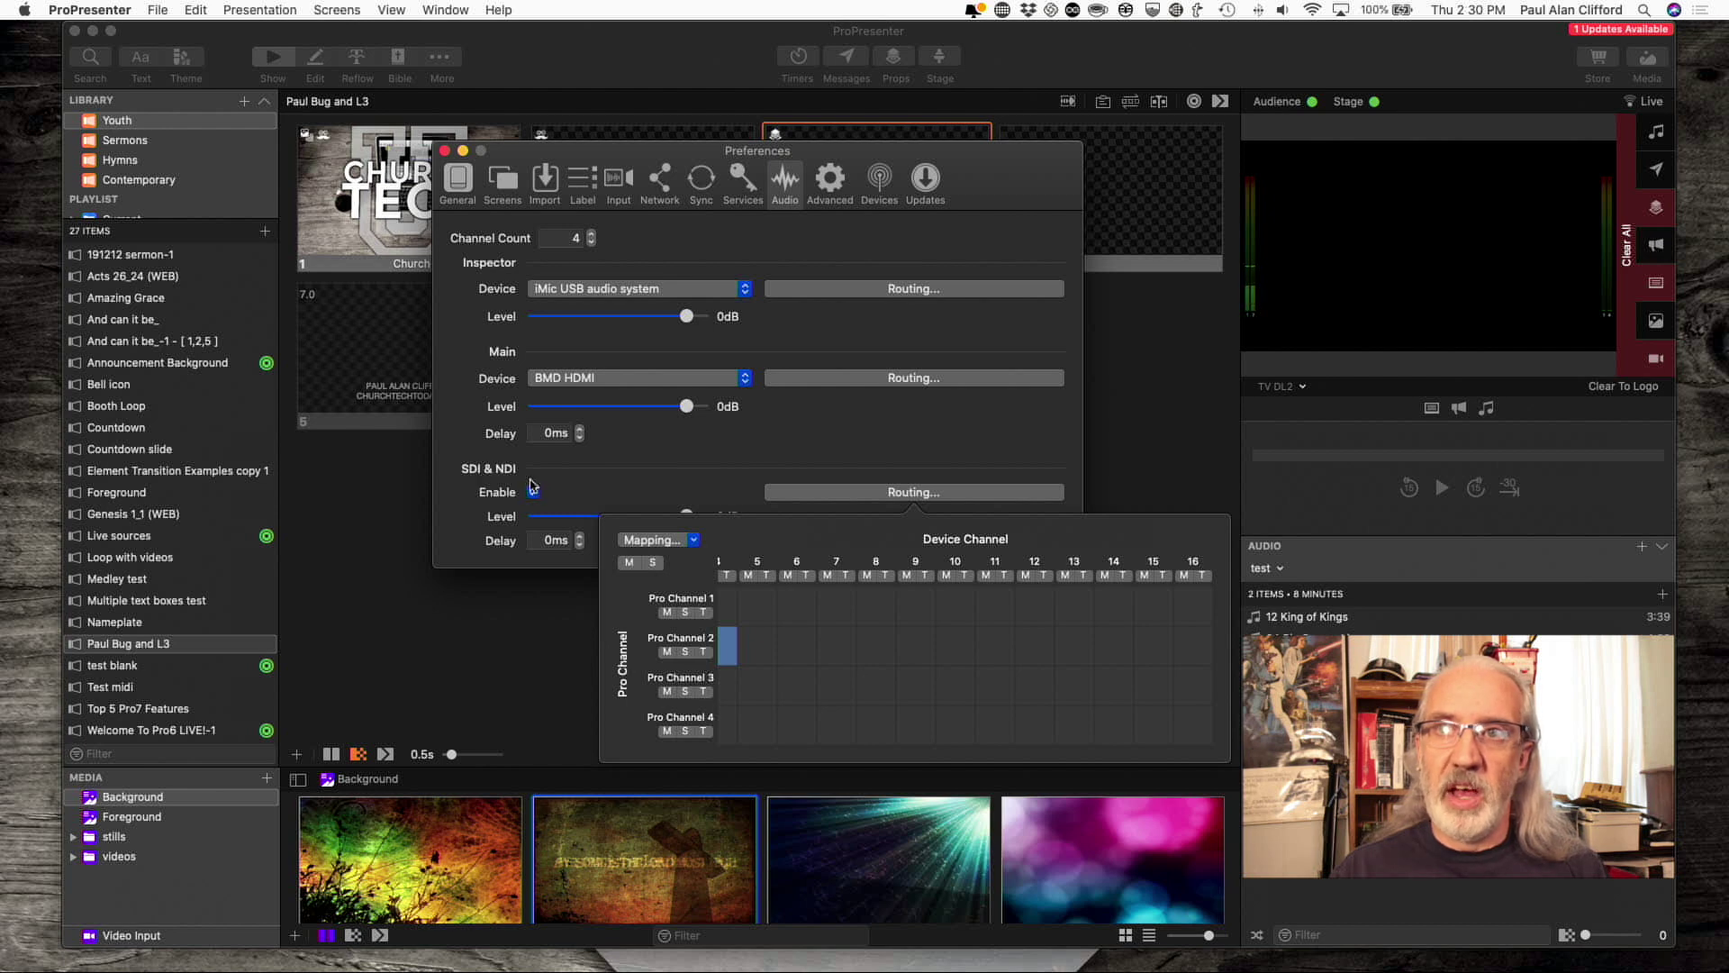
{"action": "left_click", "coordinate": [755, 611]}
{"action": "left_click", "coordinate": [796, 648]}
{"action": "scroll", "coordinate": [796, 650], "scroll_direction": "left", "scroll_amount": 3}
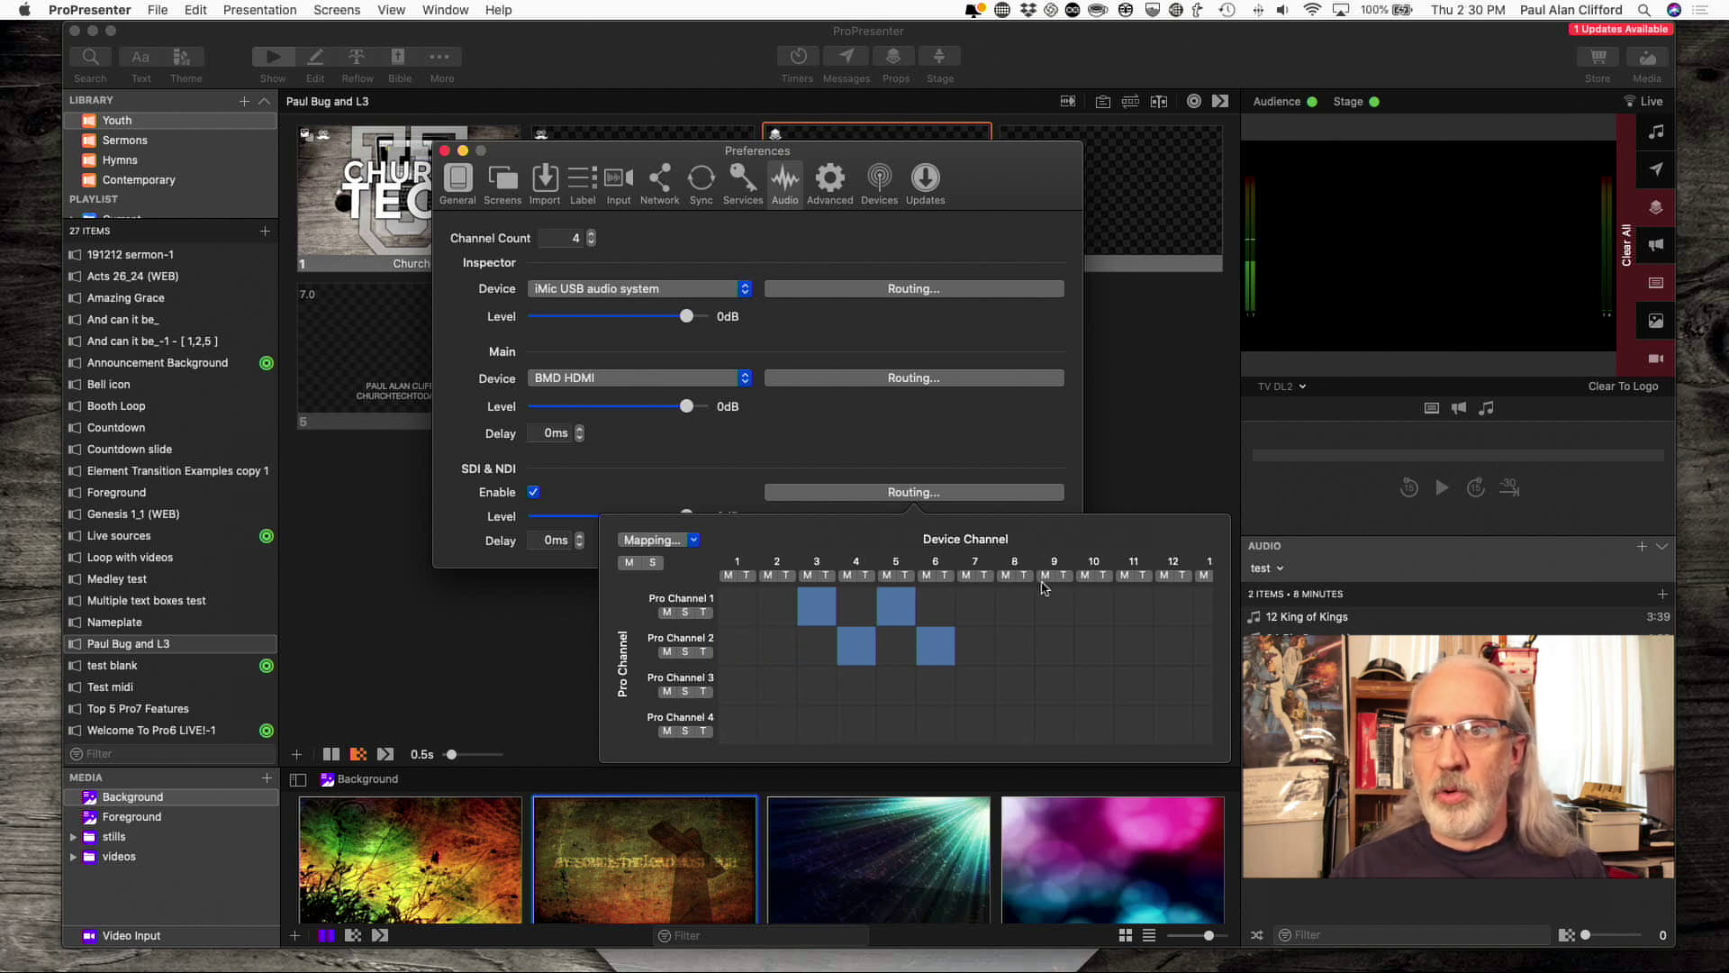
{"action": "left_click", "coordinate": [935, 658]}
{"action": "left_click", "coordinate": [905, 621]}
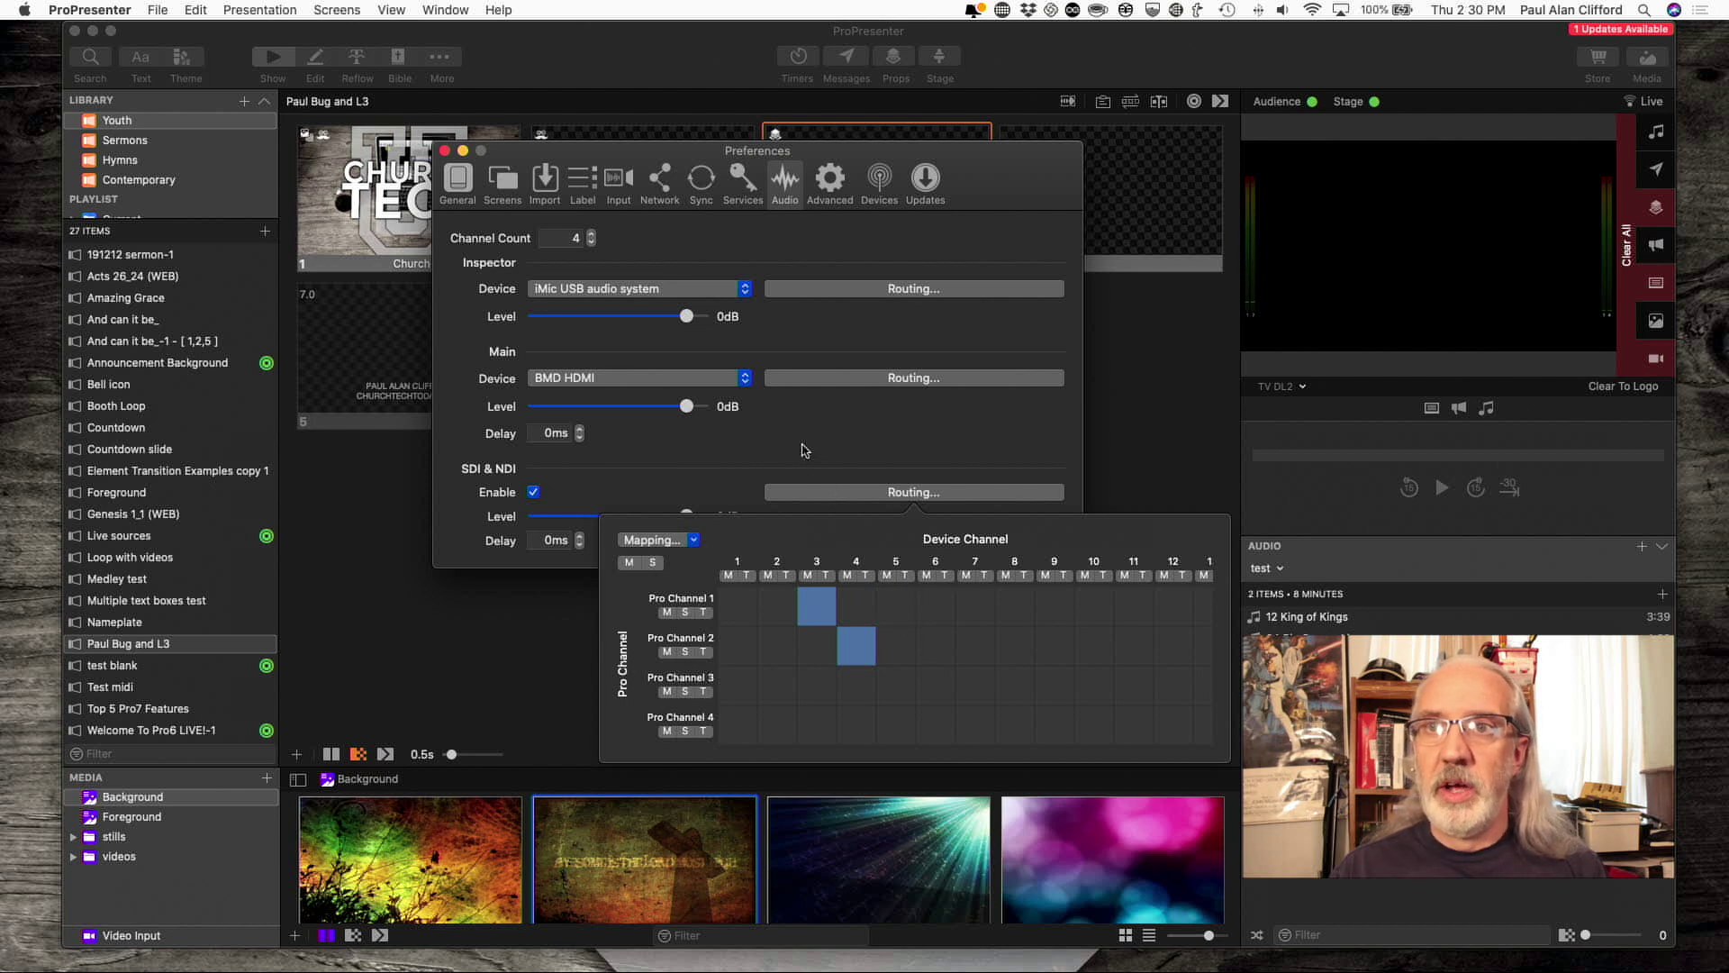
{"action": "left_click", "coordinate": [715, 445]}
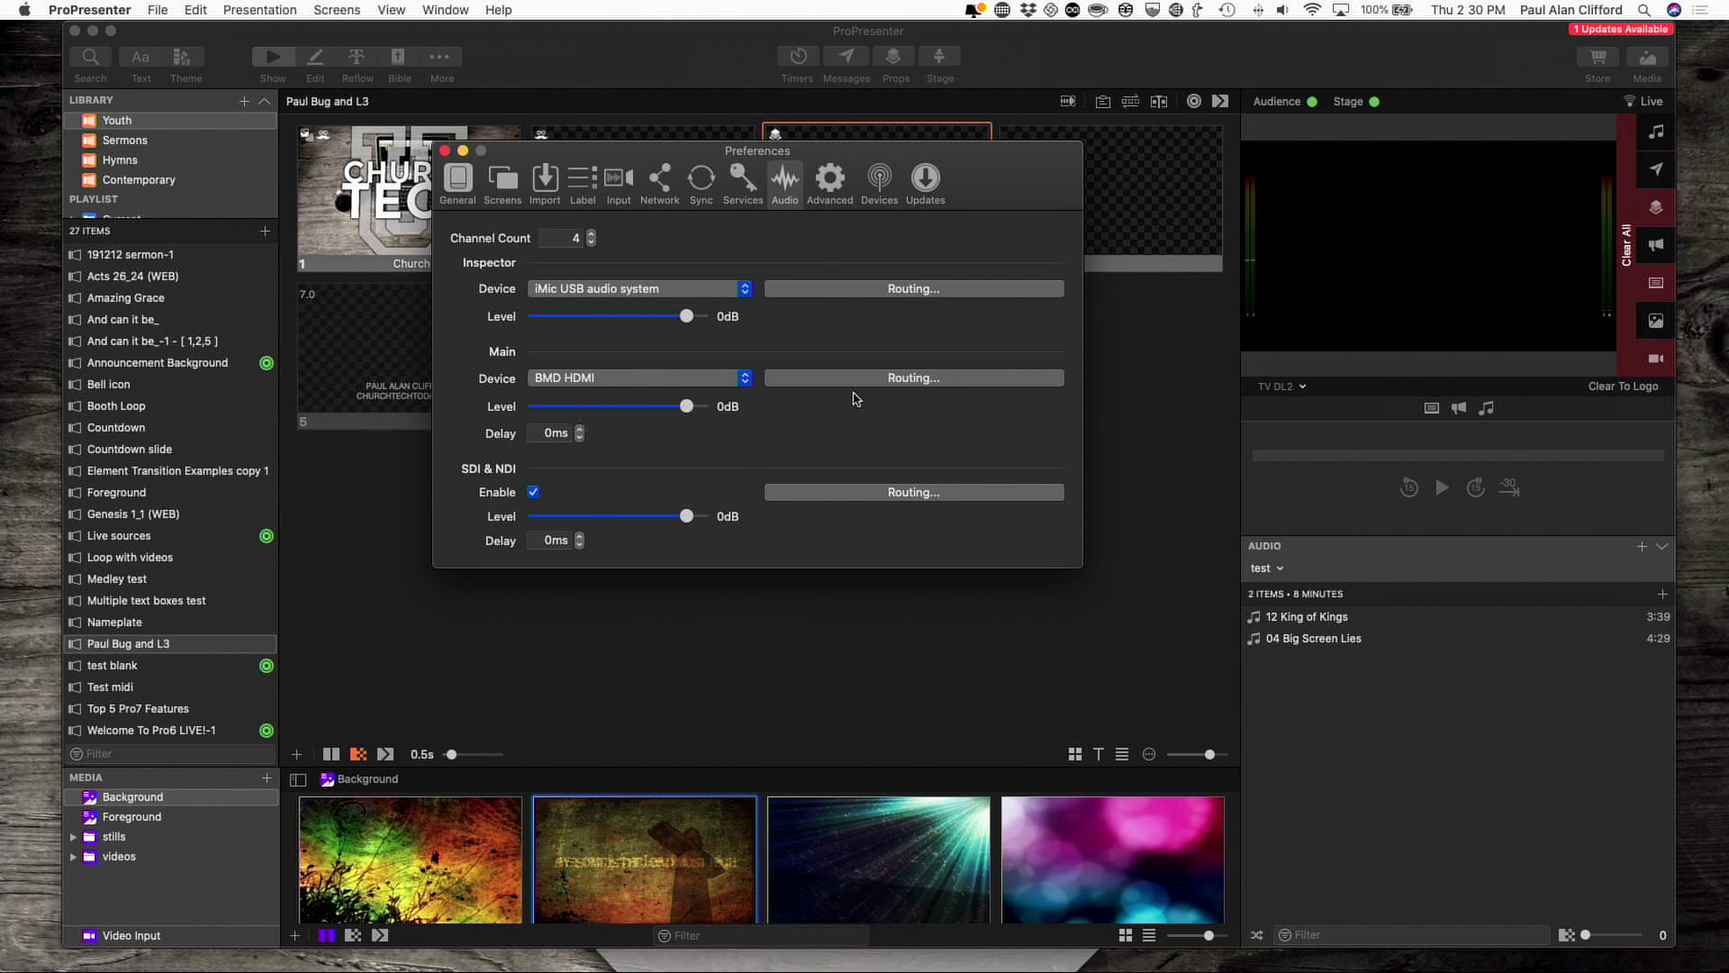
Recheck the Main routing, then reopen SDI & NDI routing confirming channels 3 and 4.
{"action": "left_click", "coordinate": [856, 378]}
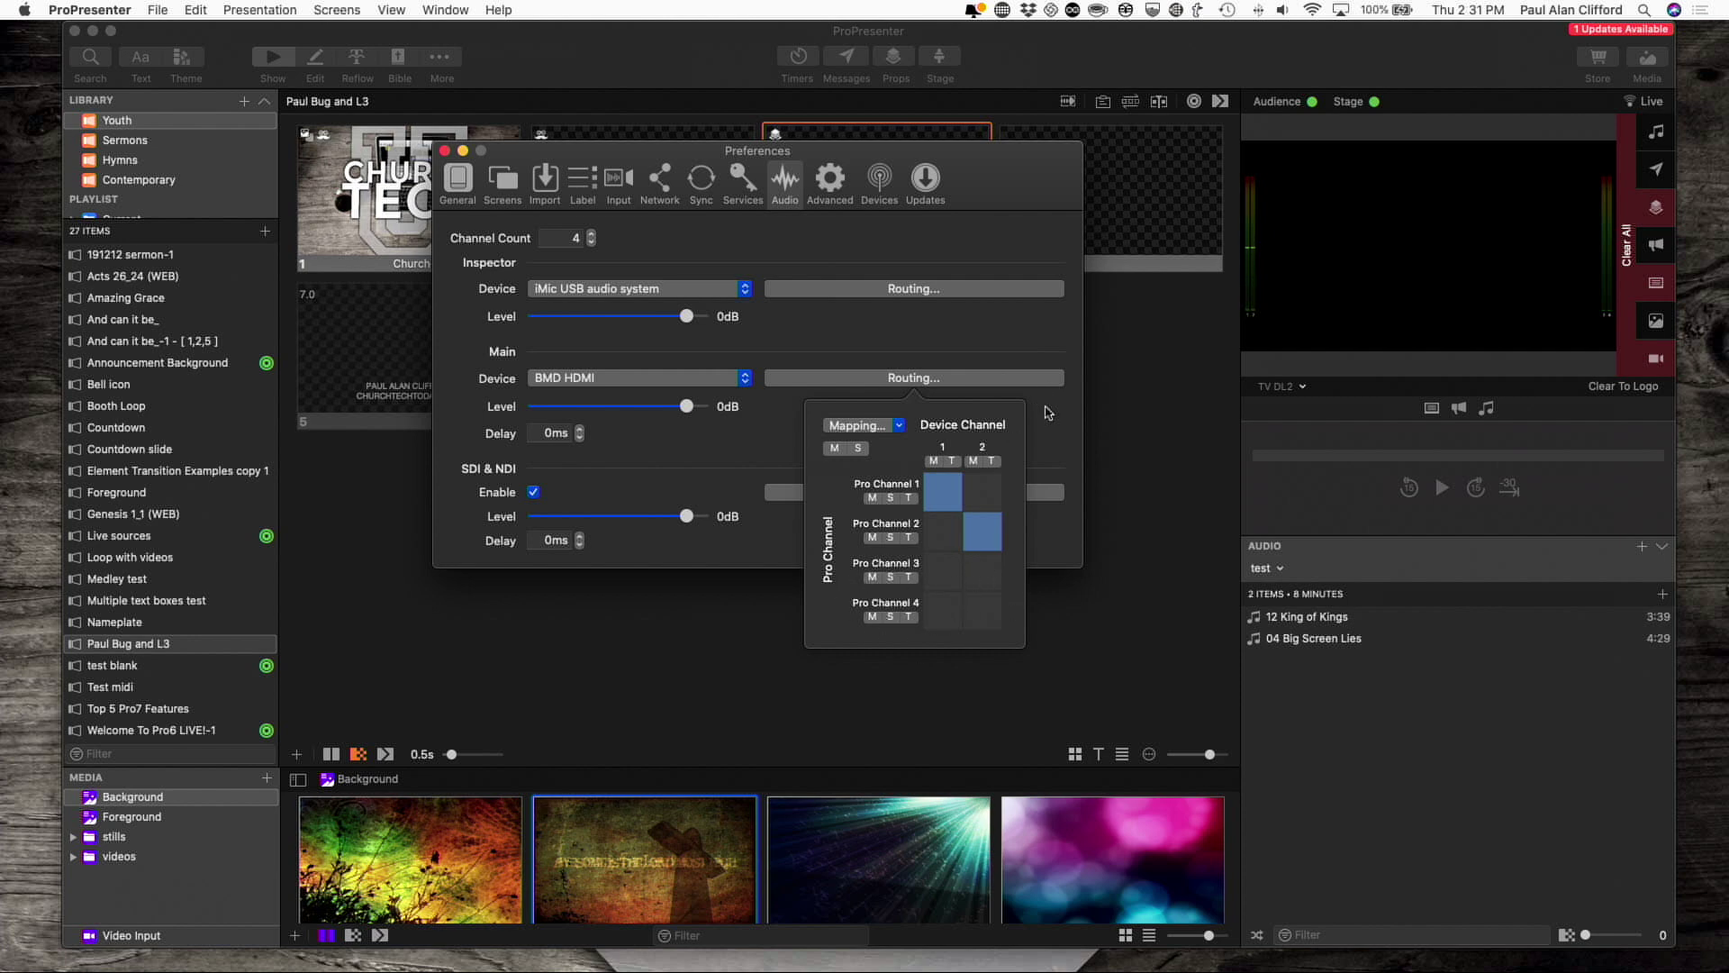
{"action": "left_click", "coordinate": [1047, 407]}
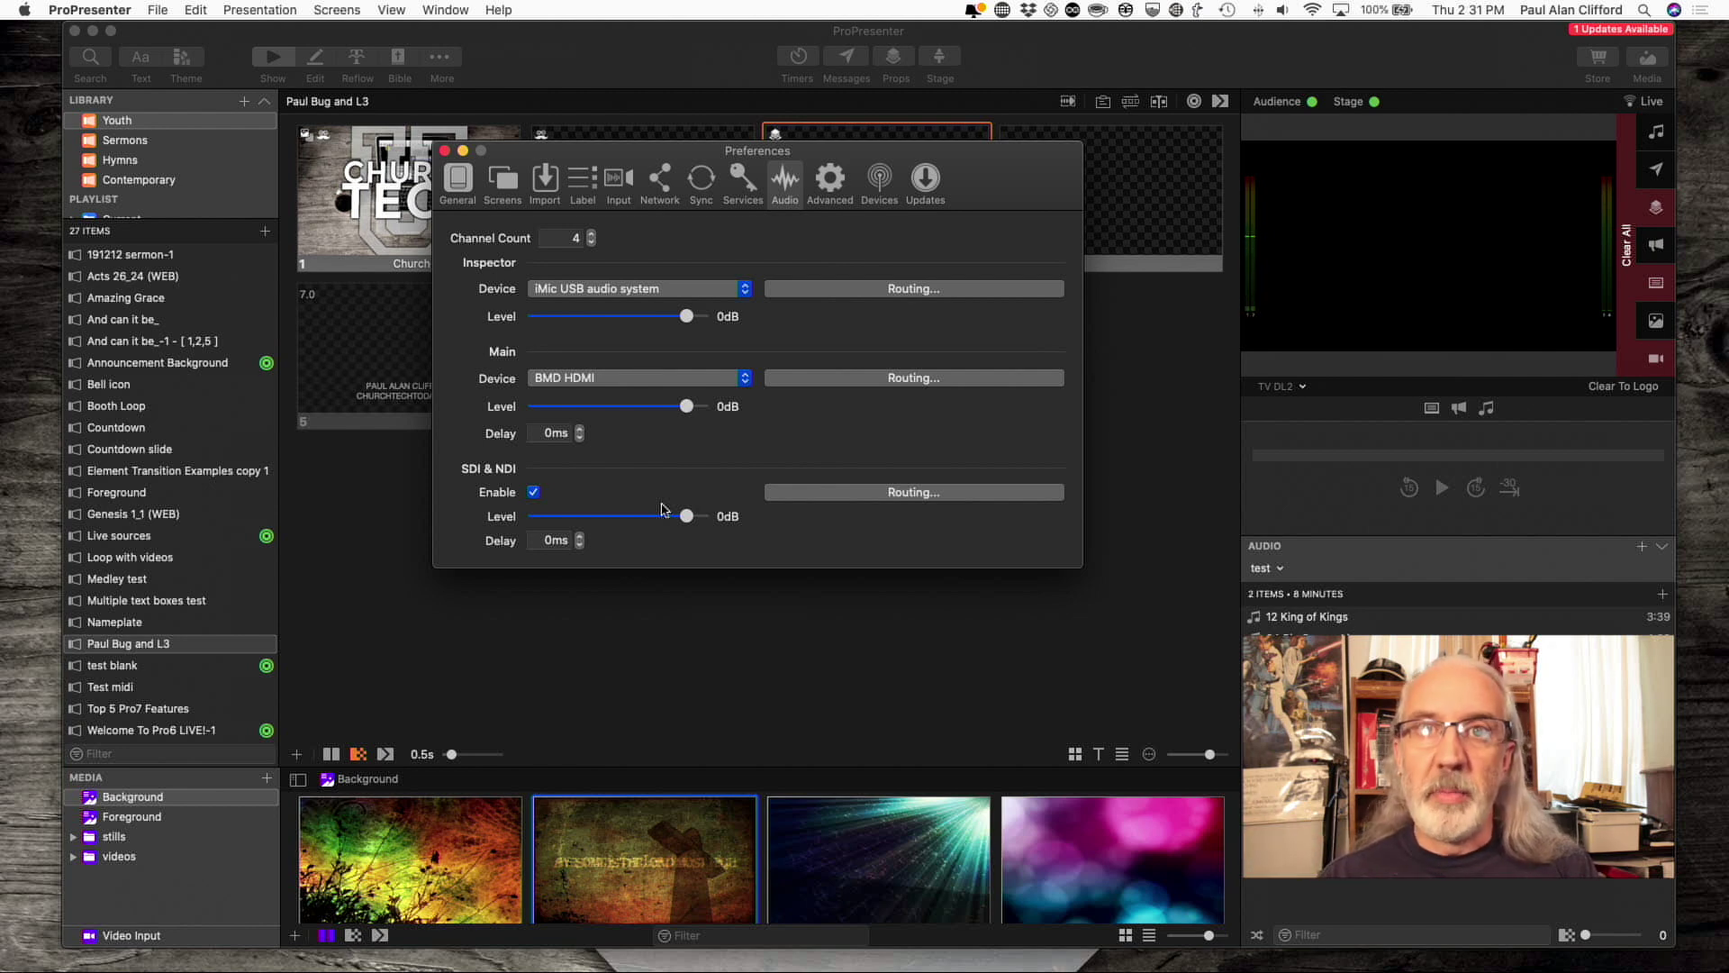
{"action": "left_click", "coordinate": [838, 494]}
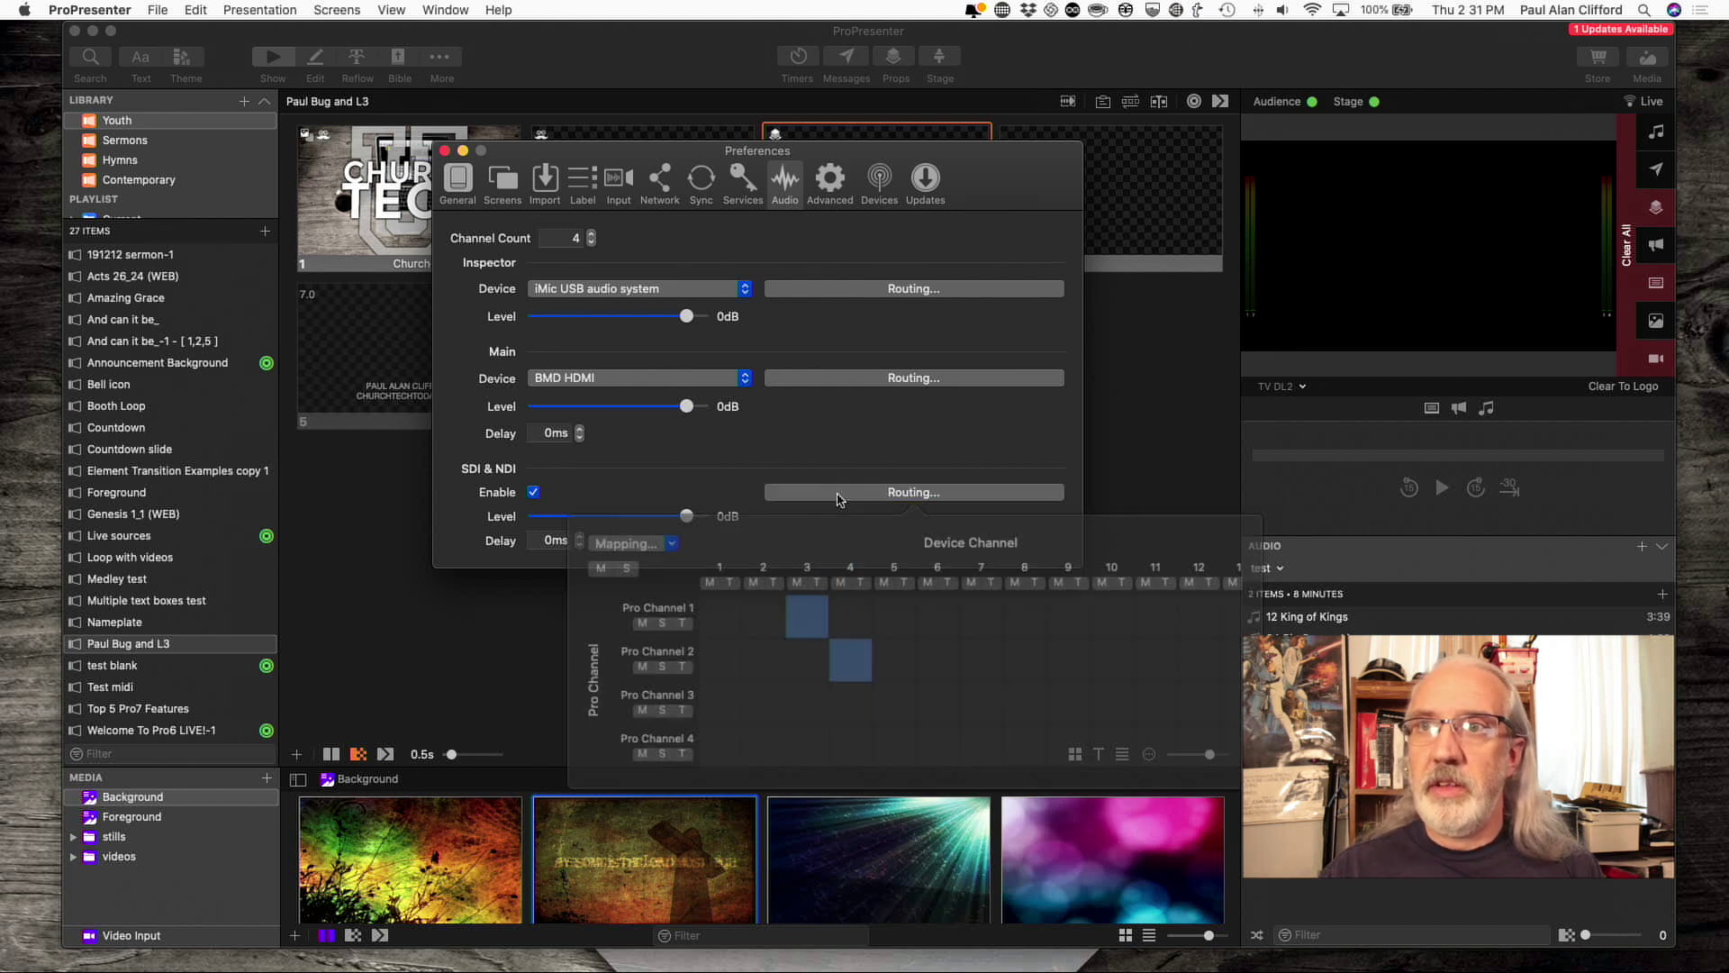
In the SDI & NDI grid, clear routes 1→3 and 2→4, then route Pro Channels 3→1 and 4→2.
{"action": "left_click", "coordinate": [813, 616]}
{"action": "left_click", "coordinate": [852, 654]}
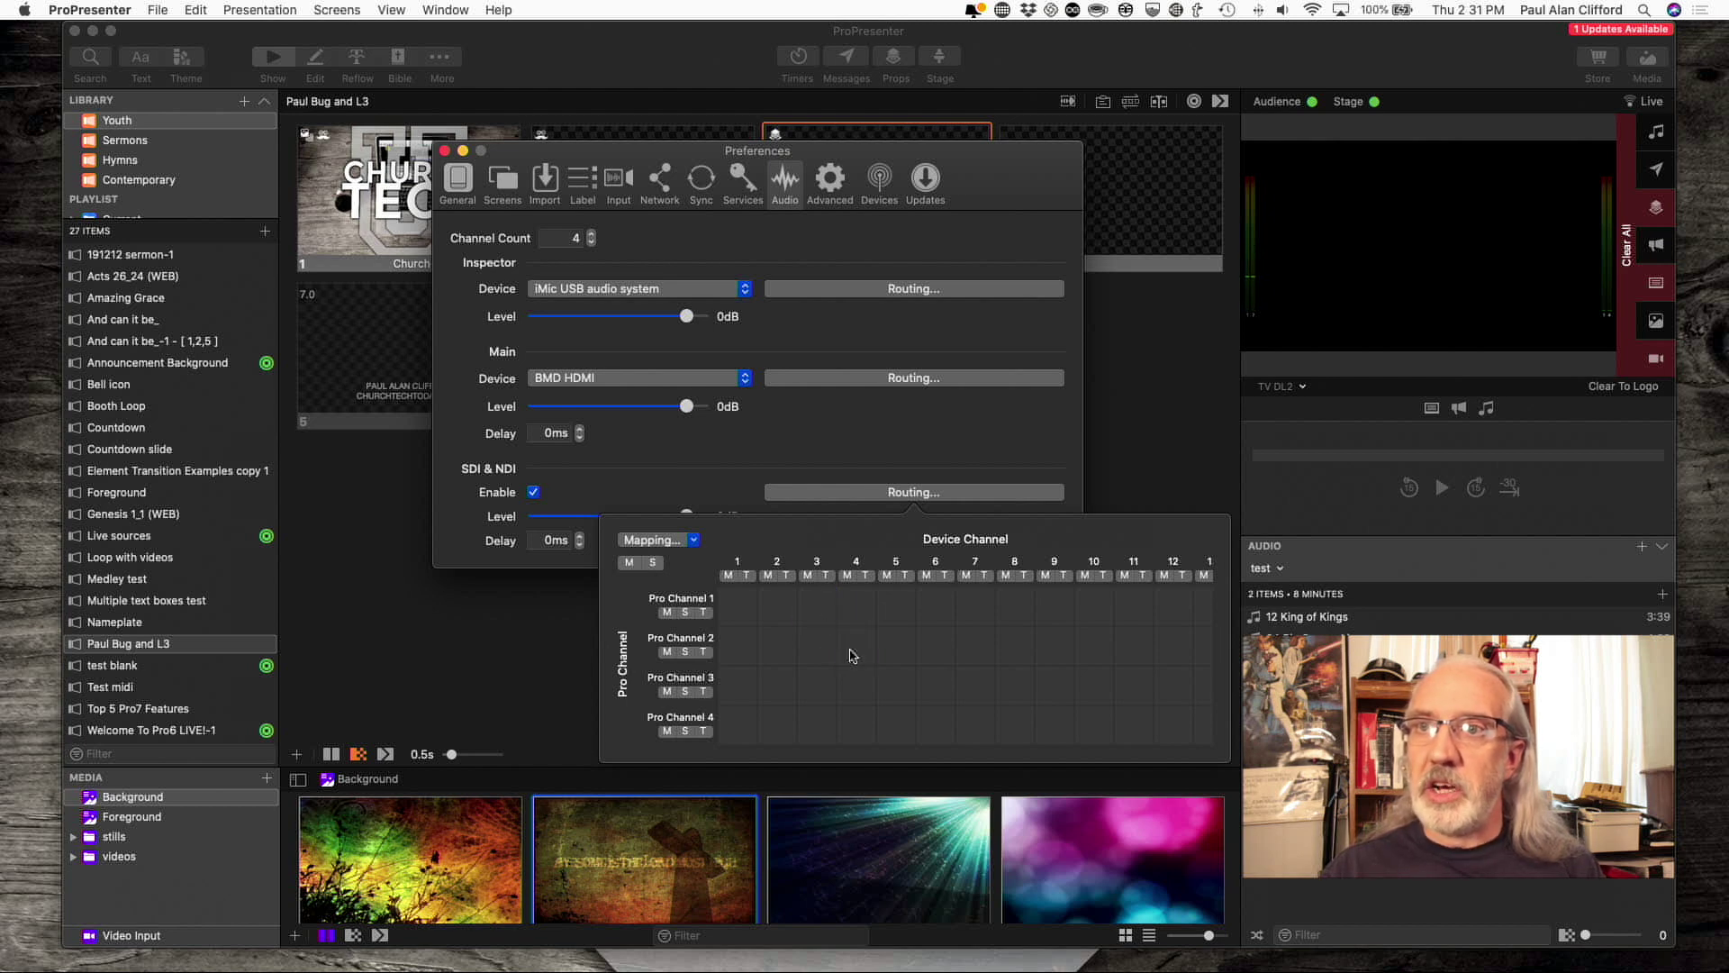
{"action": "left_click", "coordinate": [737, 690]}
{"action": "left_click", "coordinate": [776, 728]}
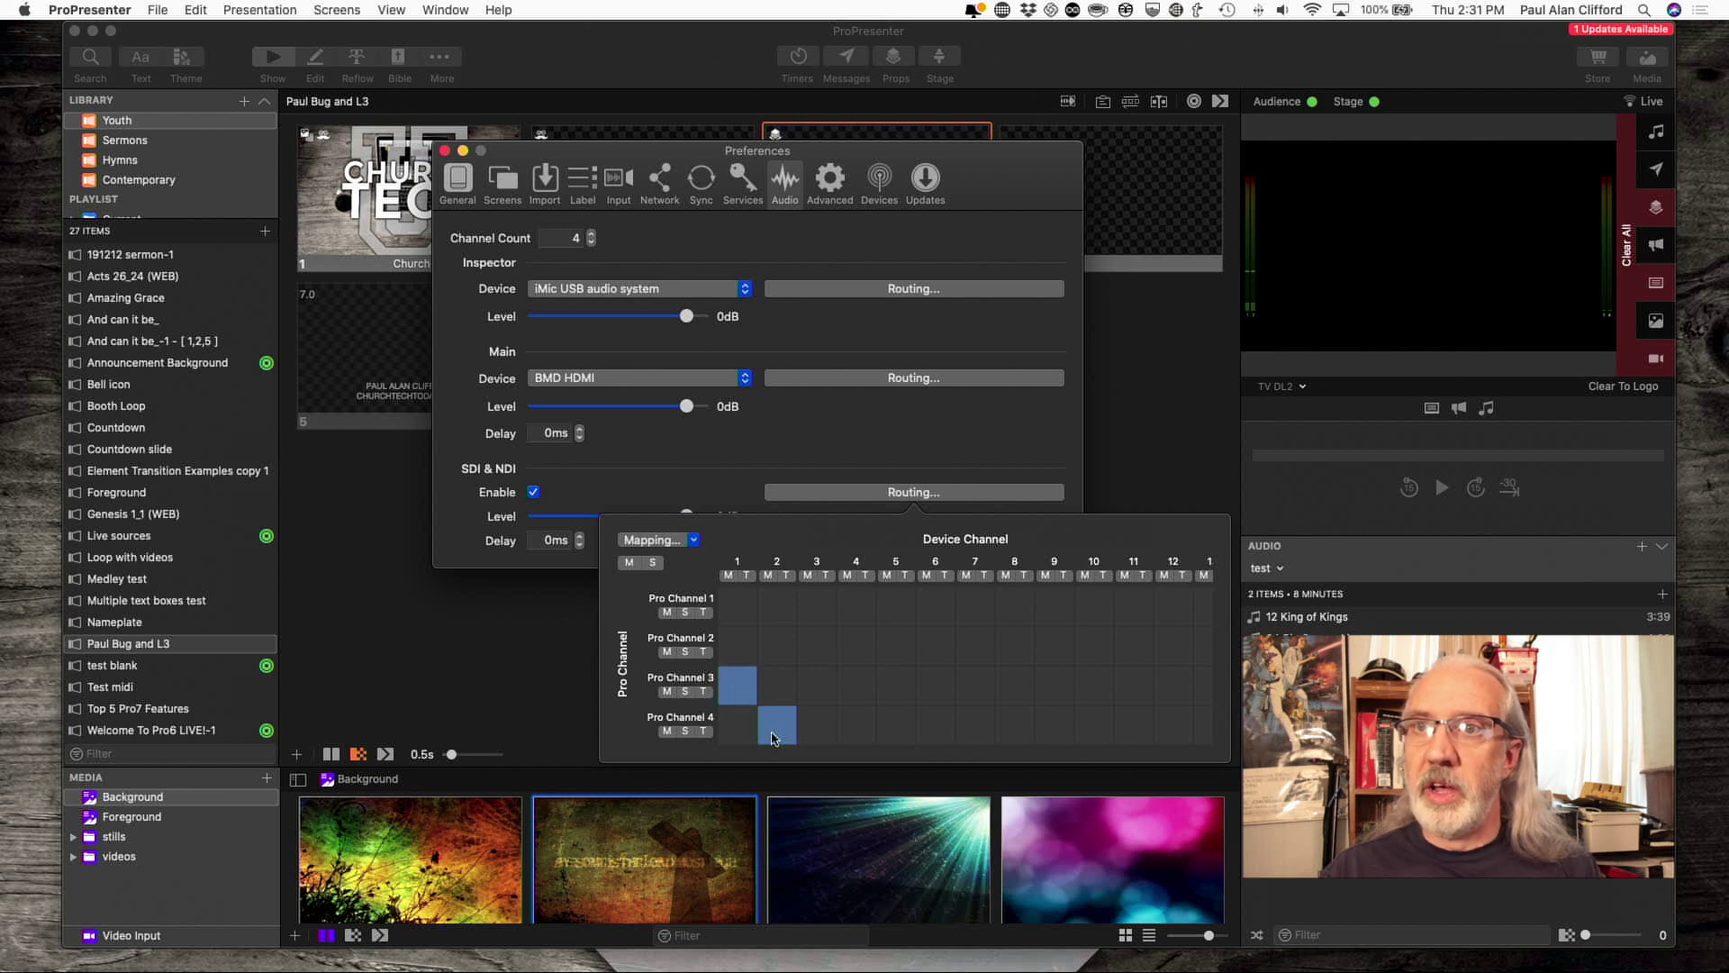
Close the SDI & NDI mapping, recheck it, and close Preferences.
{"action": "left_click", "coordinate": [720, 486]}
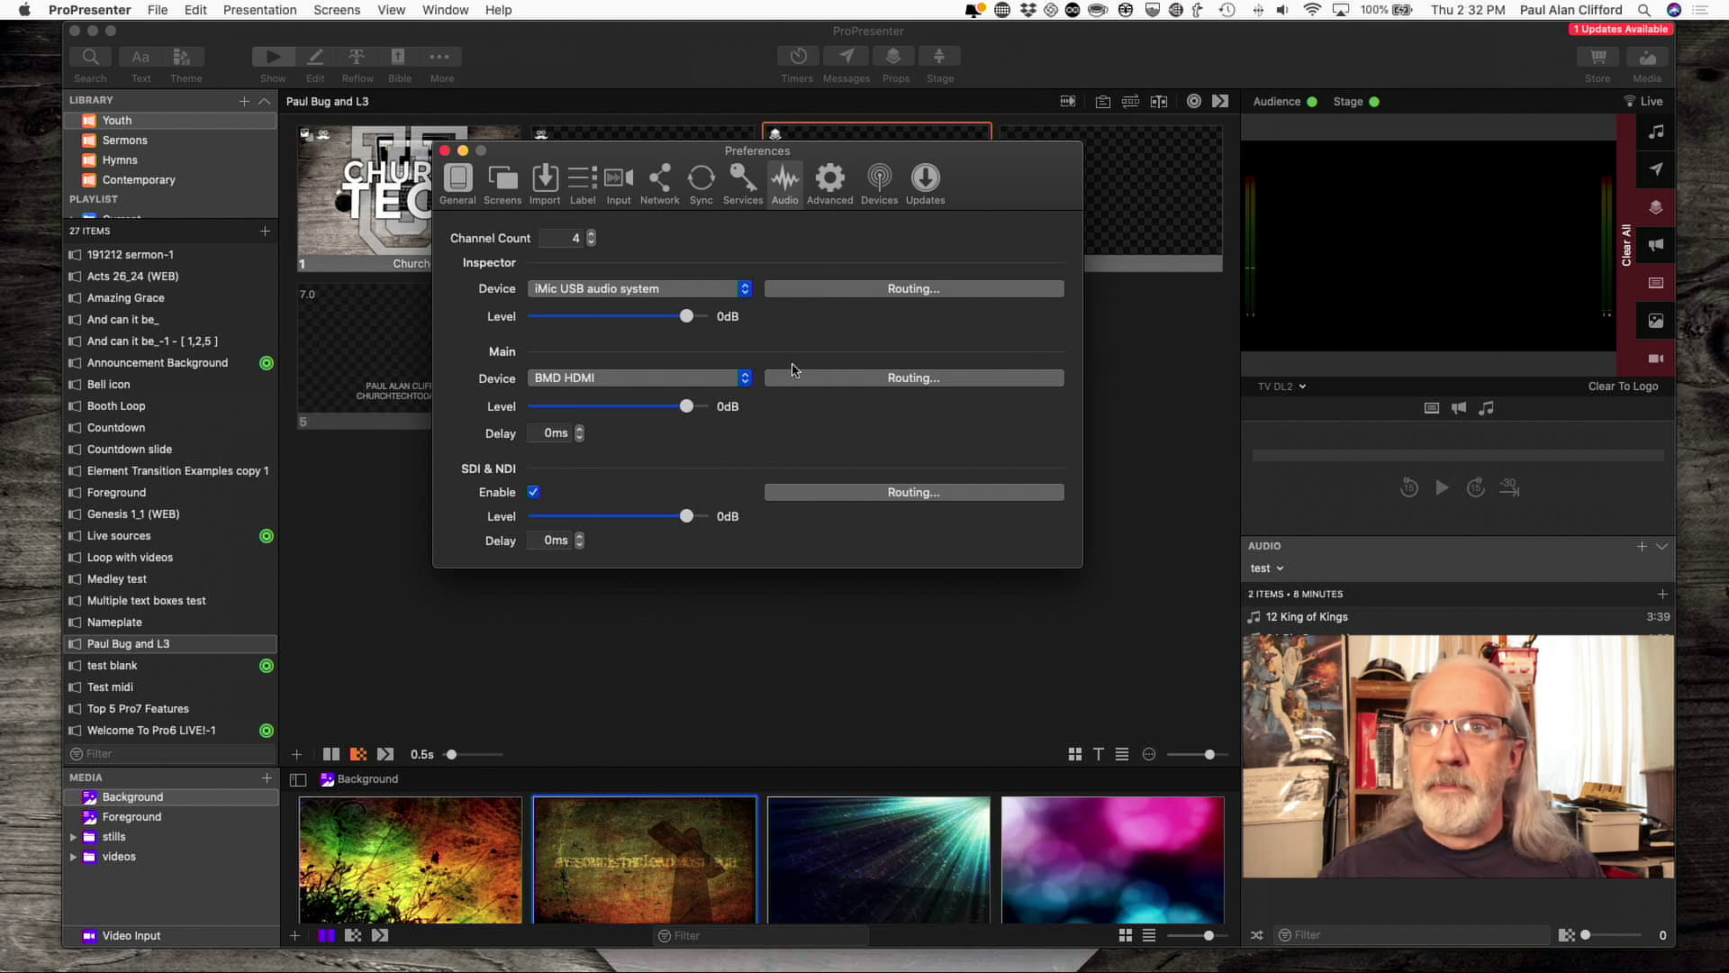
{"action": "left_click", "coordinate": [814, 495]}
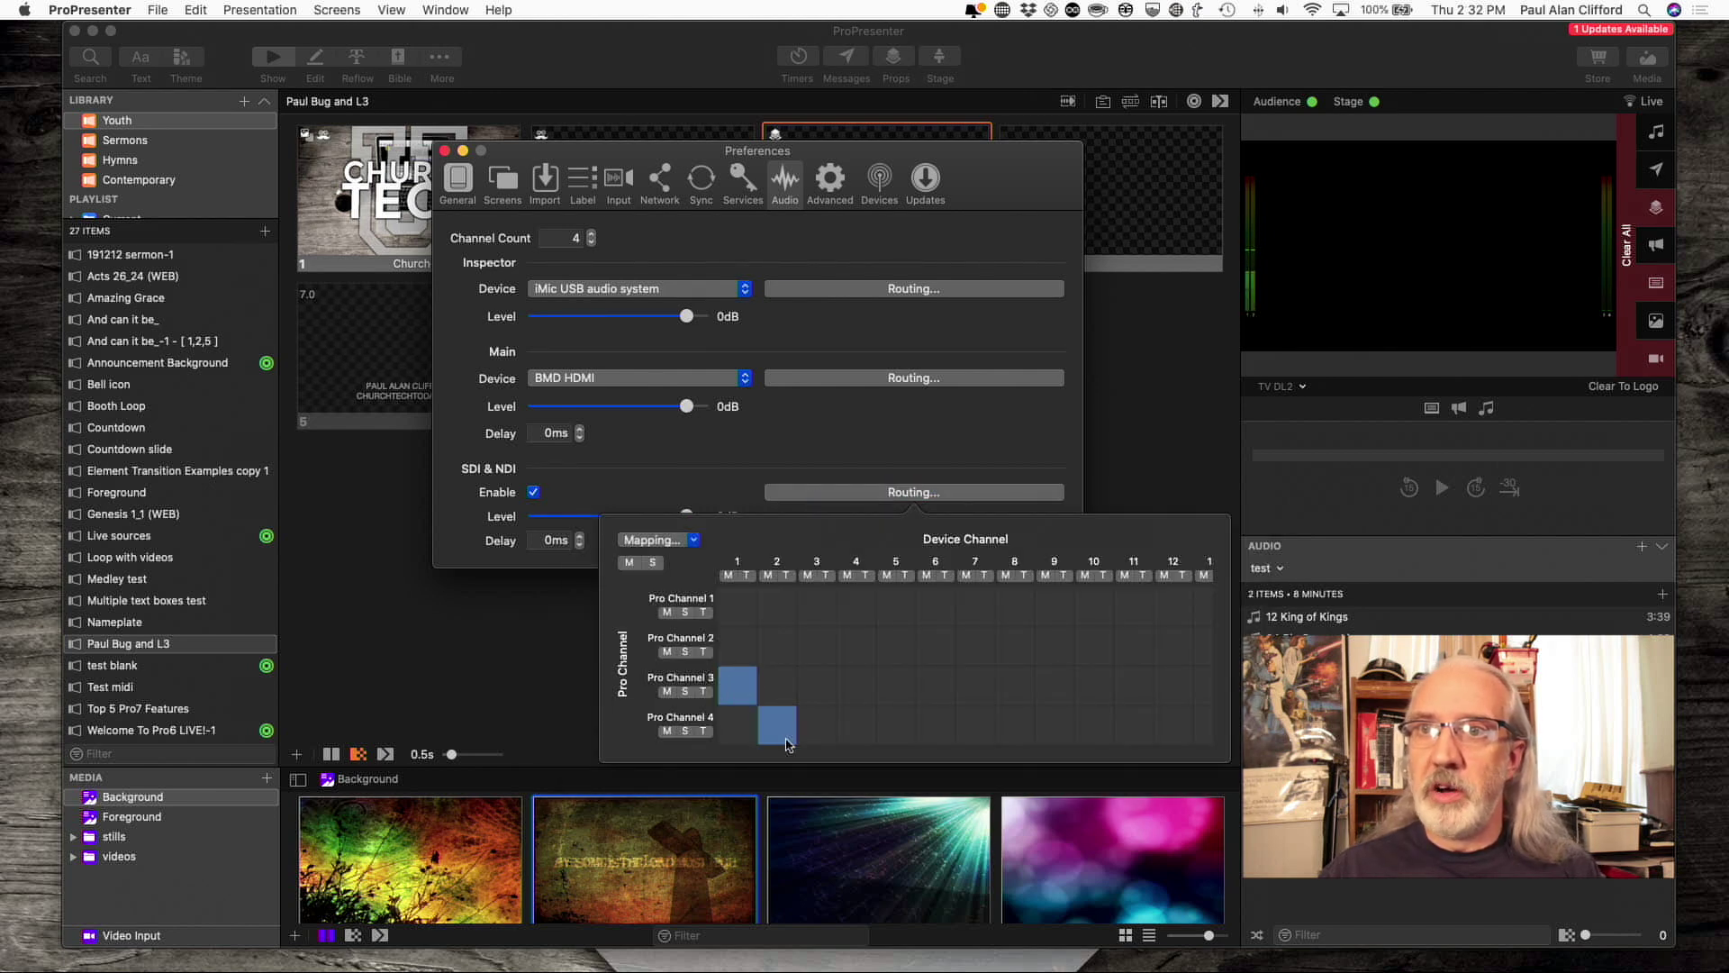
{"action": "left_click", "coordinate": [1239, 598]}
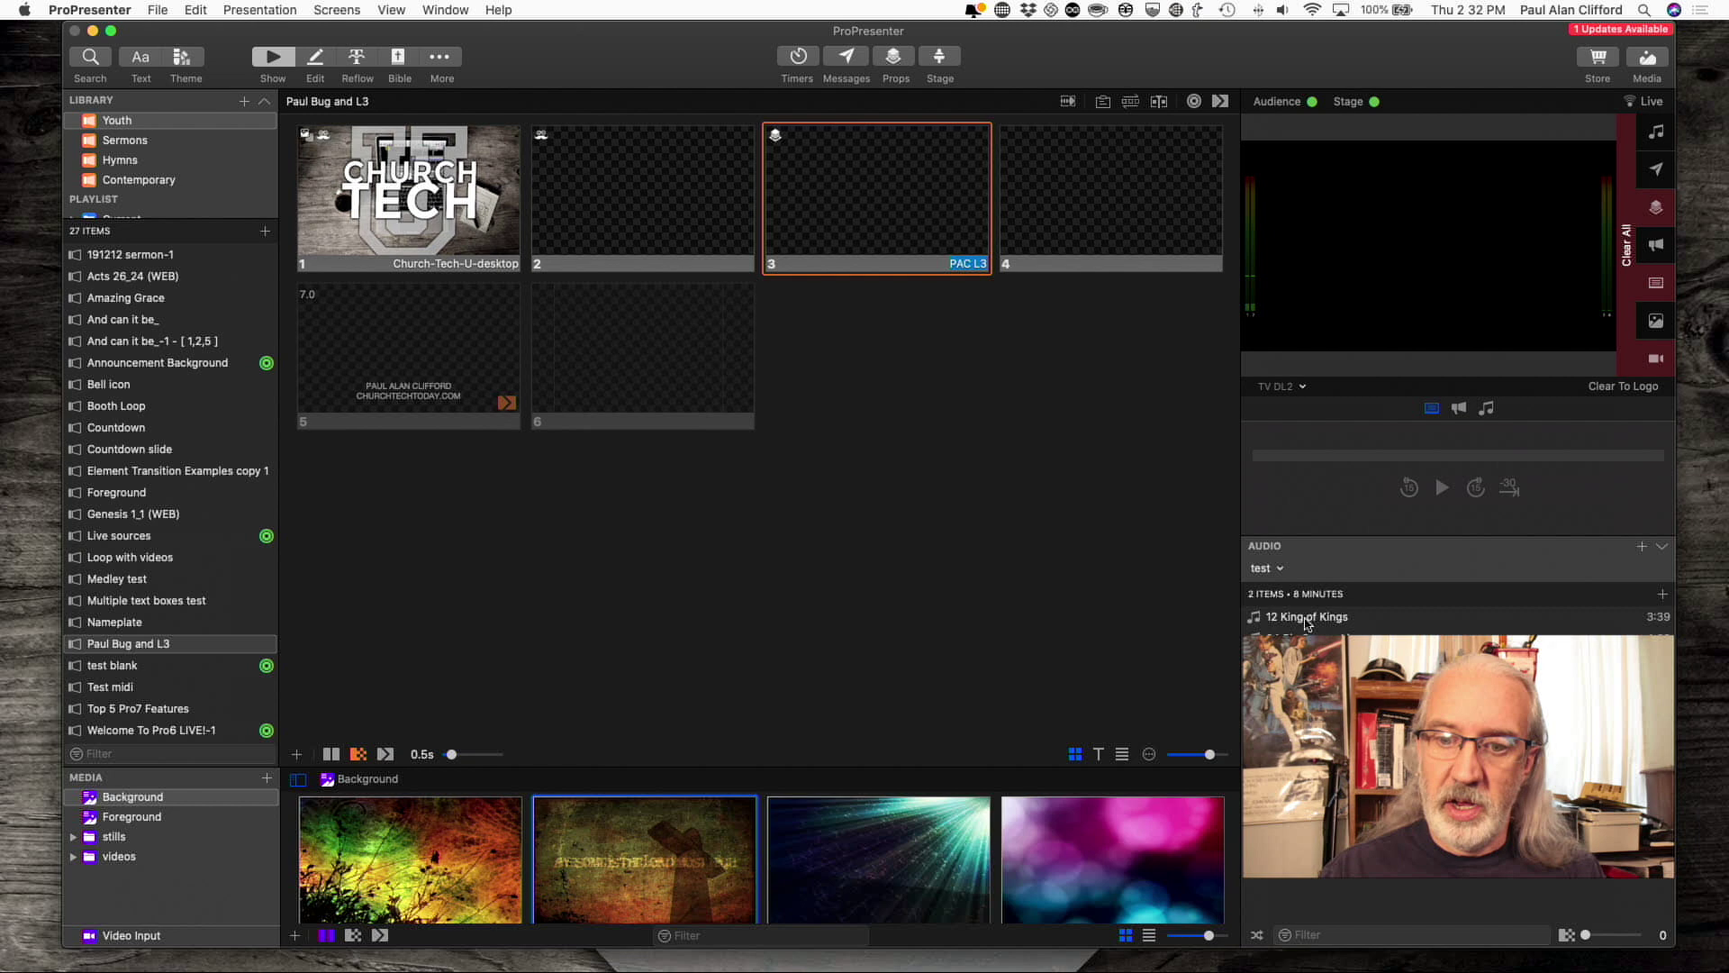
Show the Audio channel routing grid in the Inspector for 12 King of Kings.
{"action": "right_click", "coordinate": [1307, 622]}
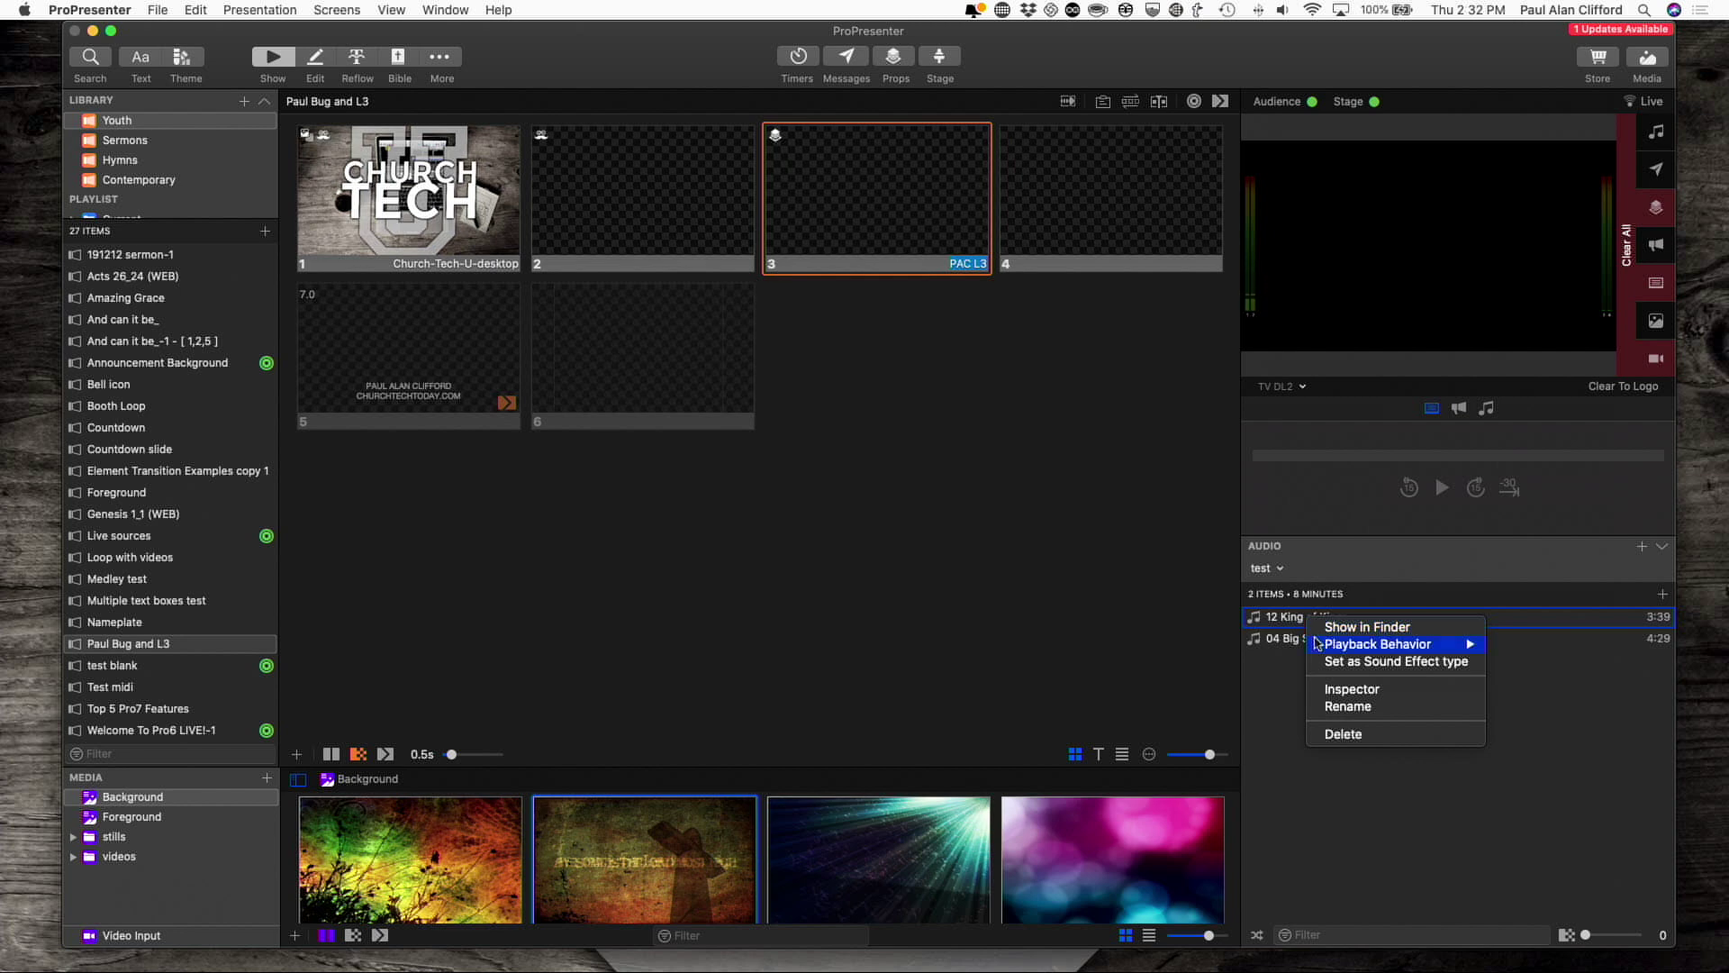
{"action": "left_click", "coordinate": [1326, 689]}
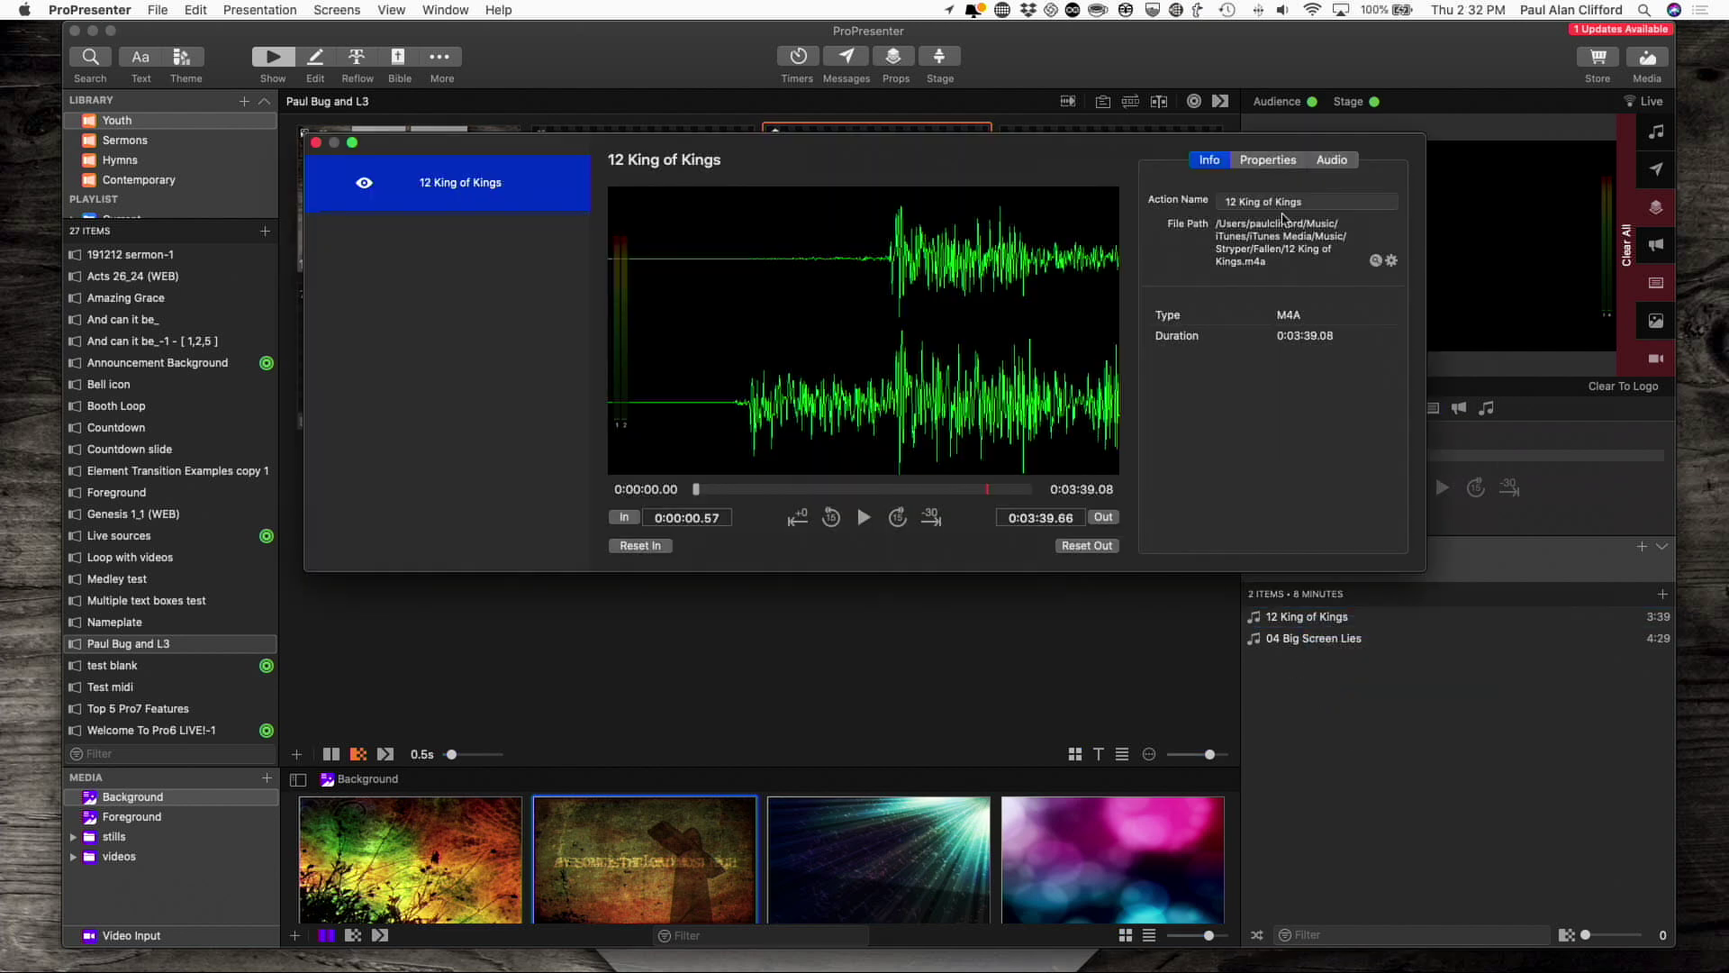
{"action": "left_click", "coordinate": [1342, 162]}
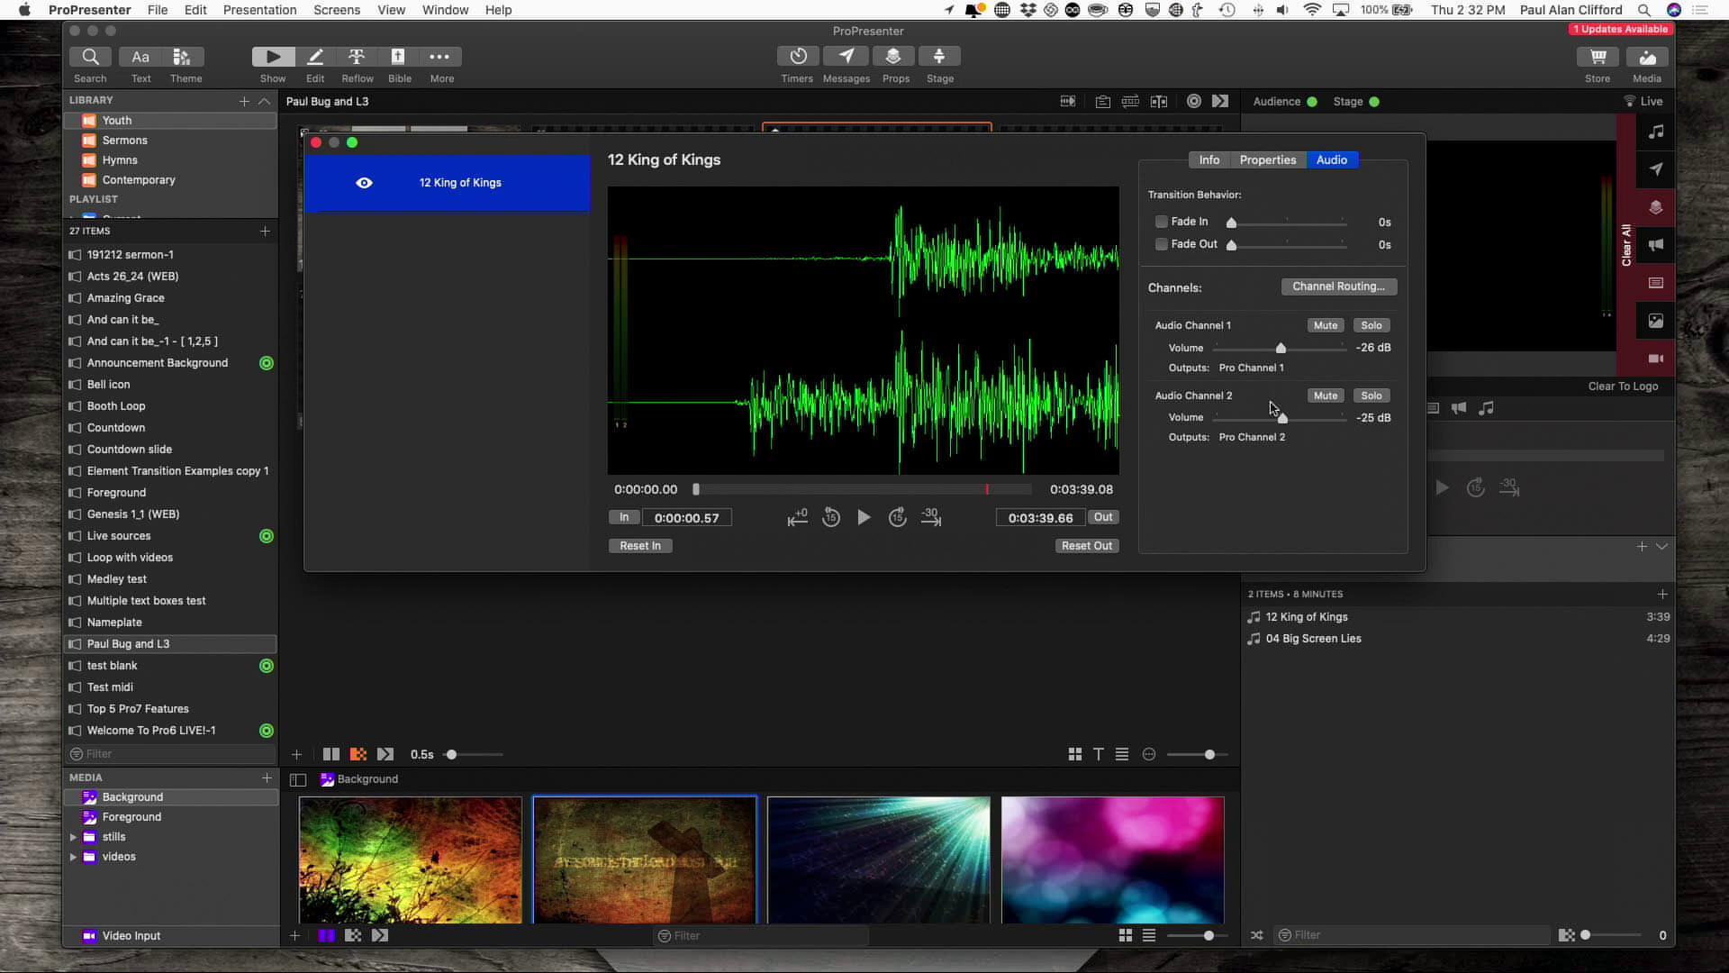
{"action": "left_click", "coordinate": [1335, 288]}
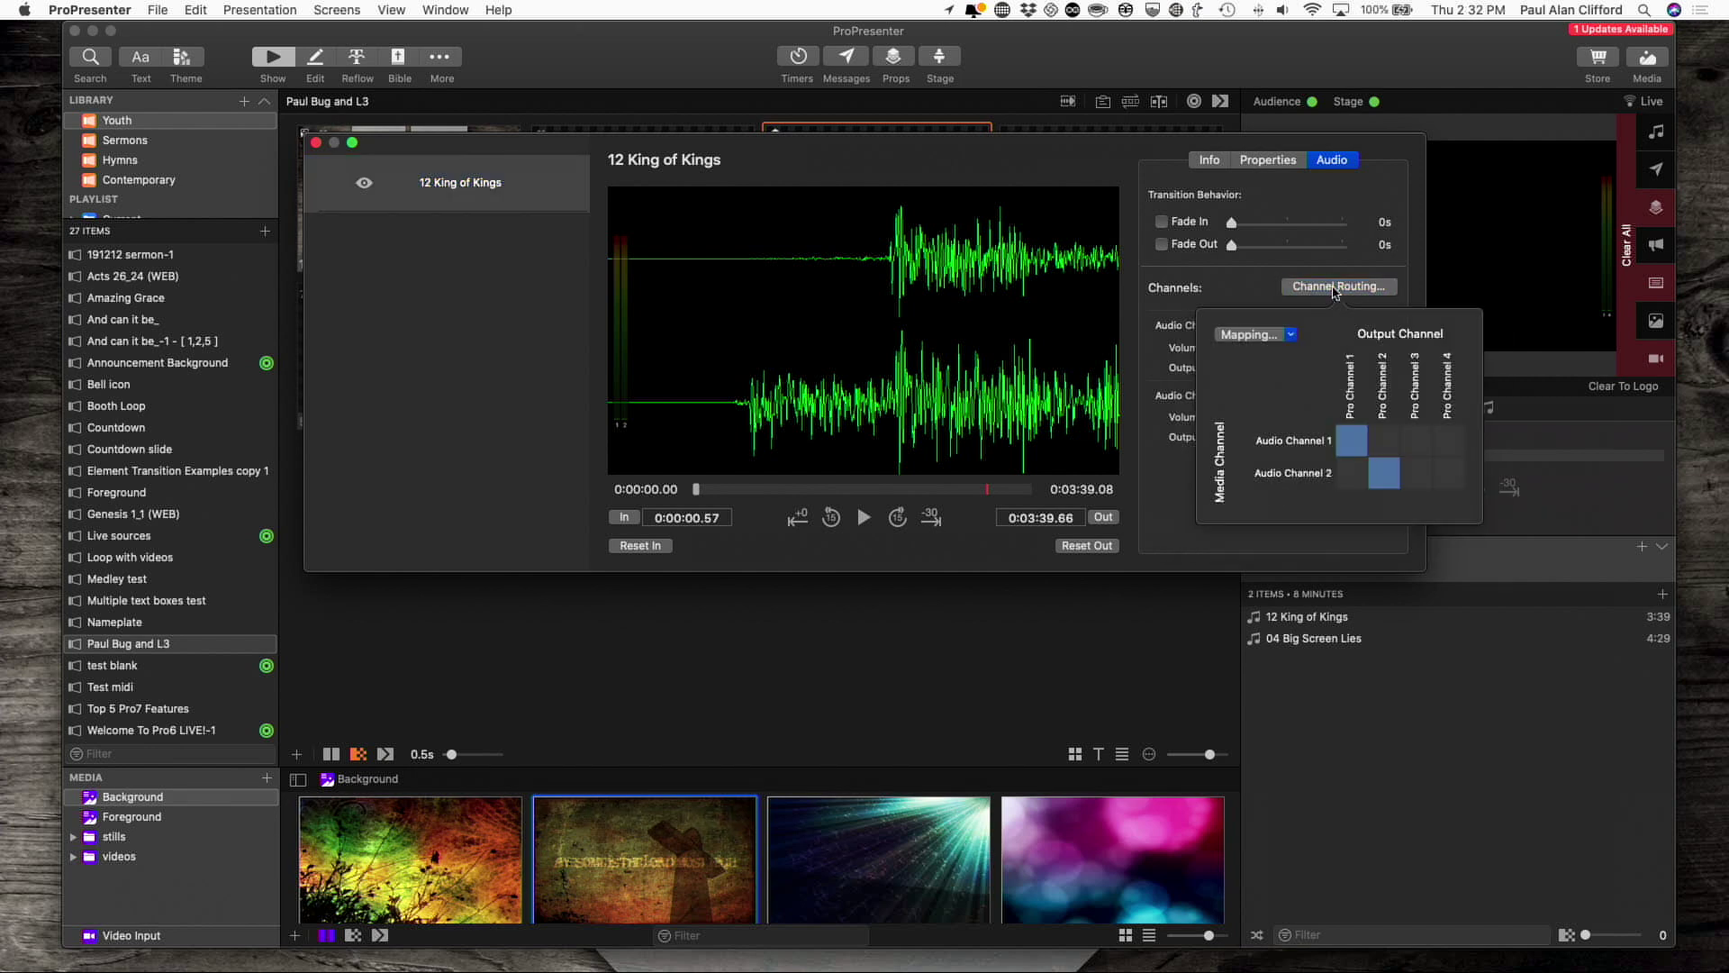
Move audio channels 1 and 2 off Pro Channels 1–2 onto Pro Channels 3 and 4.
{"action": "left_click", "coordinate": [1356, 441]}
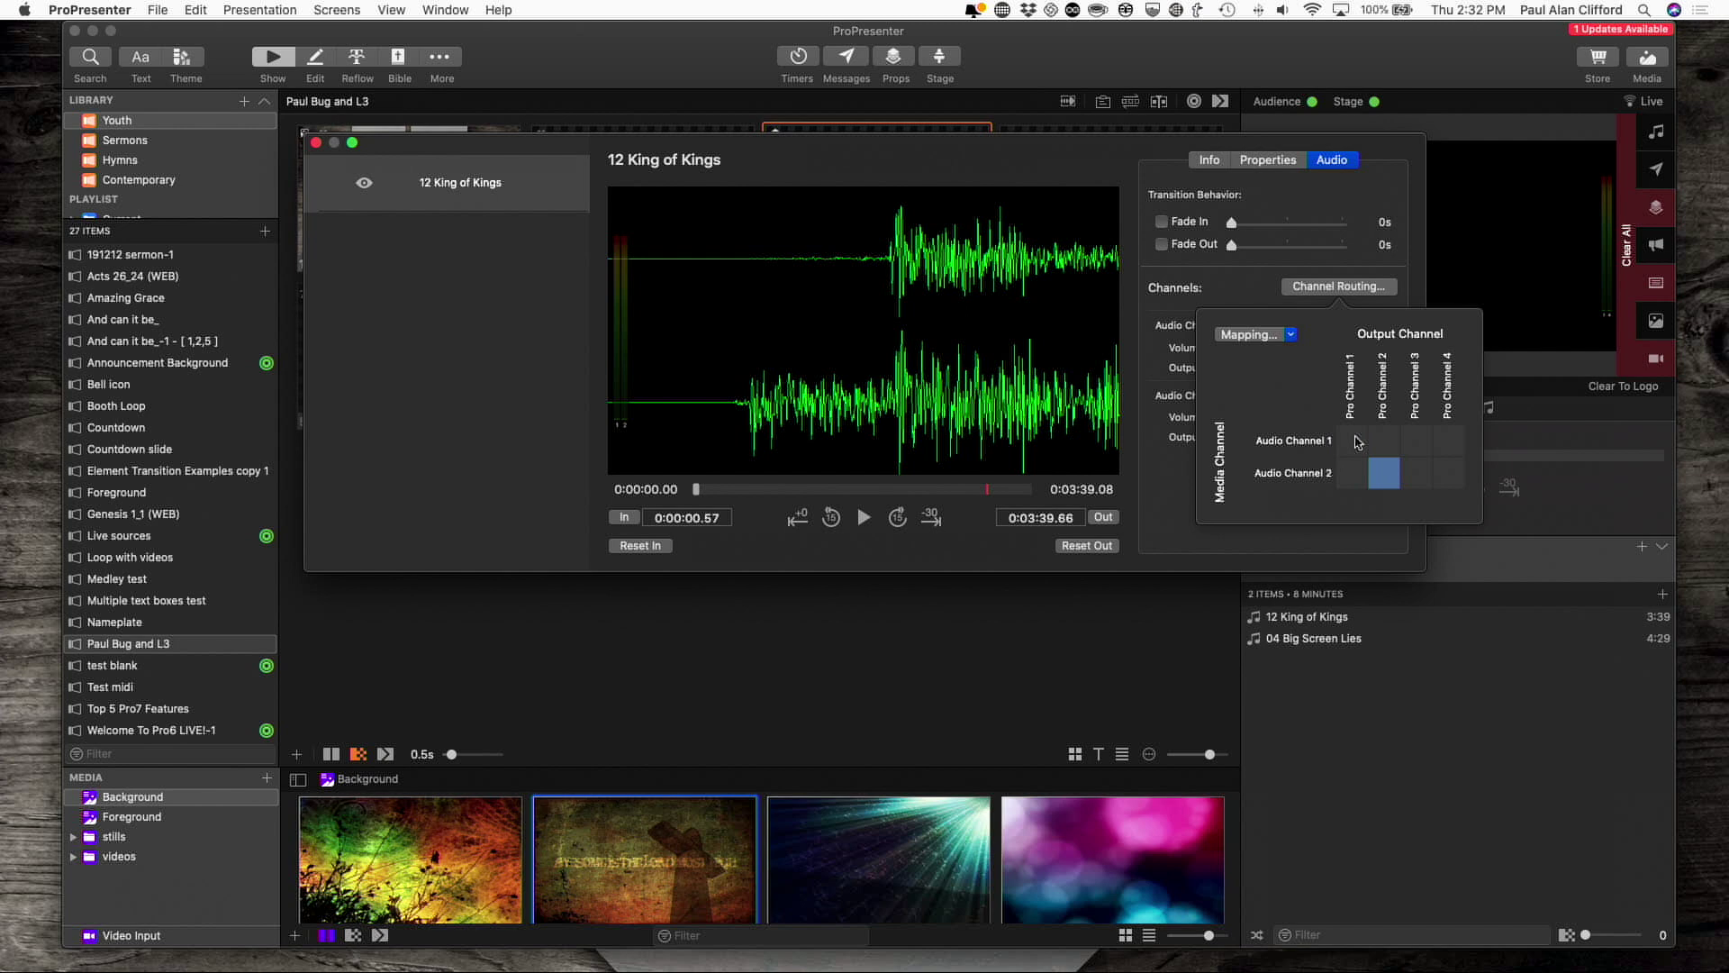
{"action": "left_click", "coordinate": [1383, 474]}
{"action": "left_click", "coordinate": [1416, 440]}
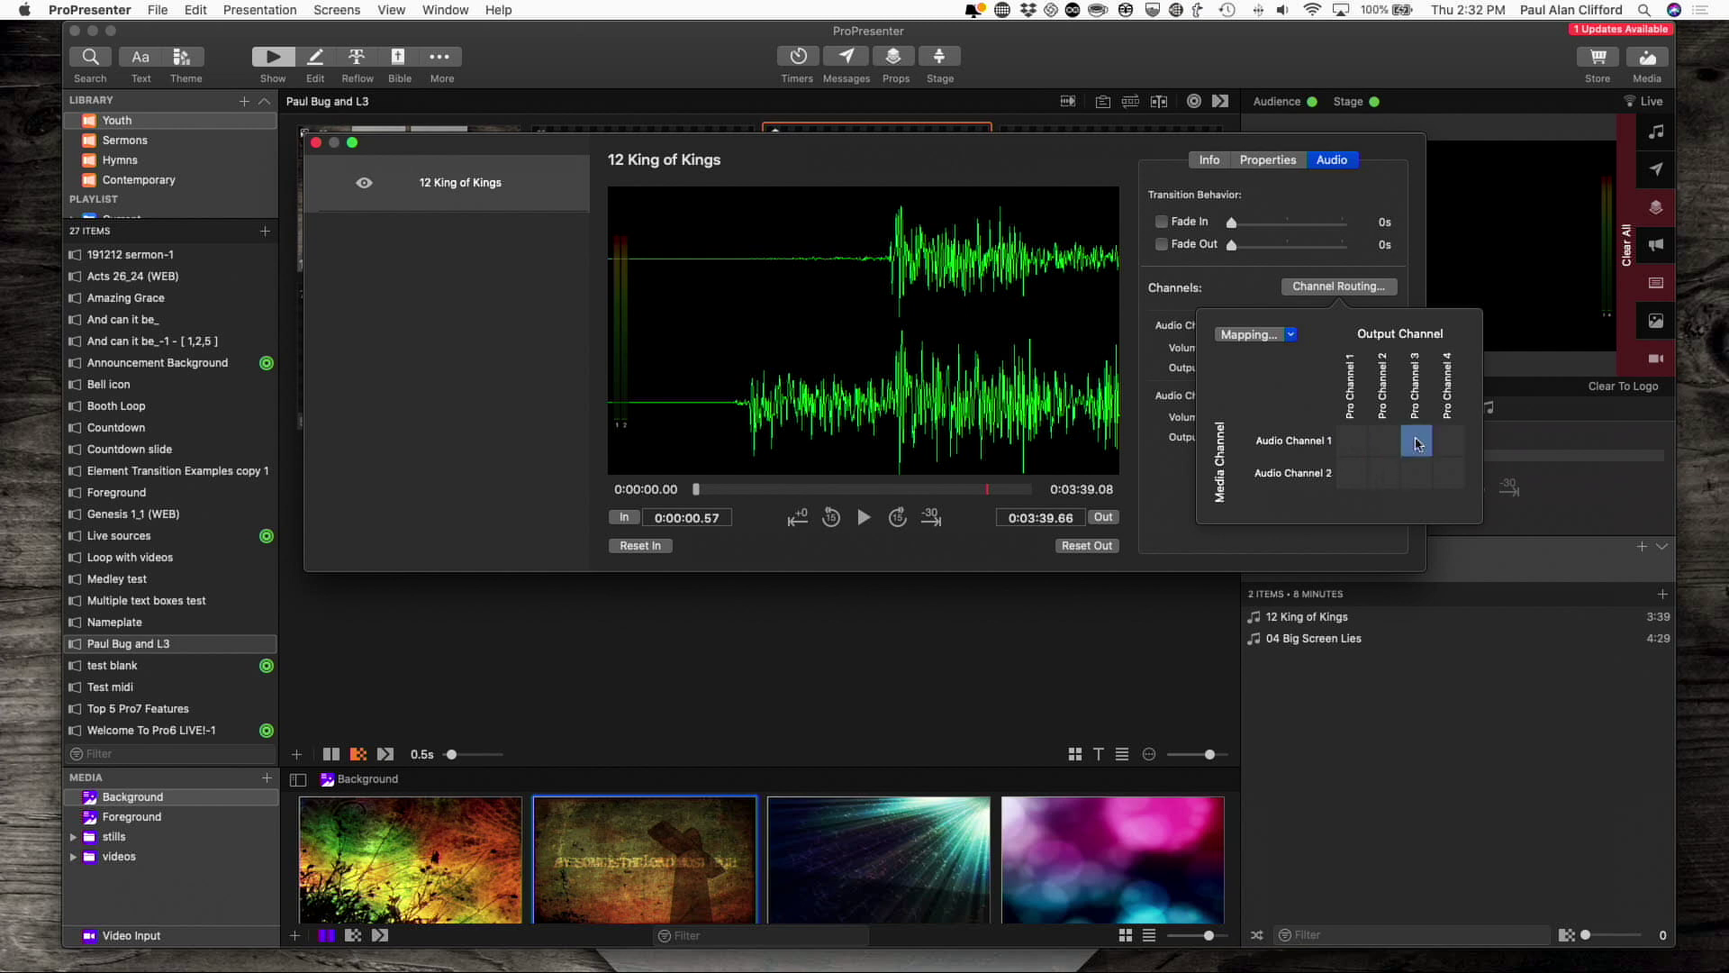
{"action": "left_click", "coordinate": [1448, 475]}
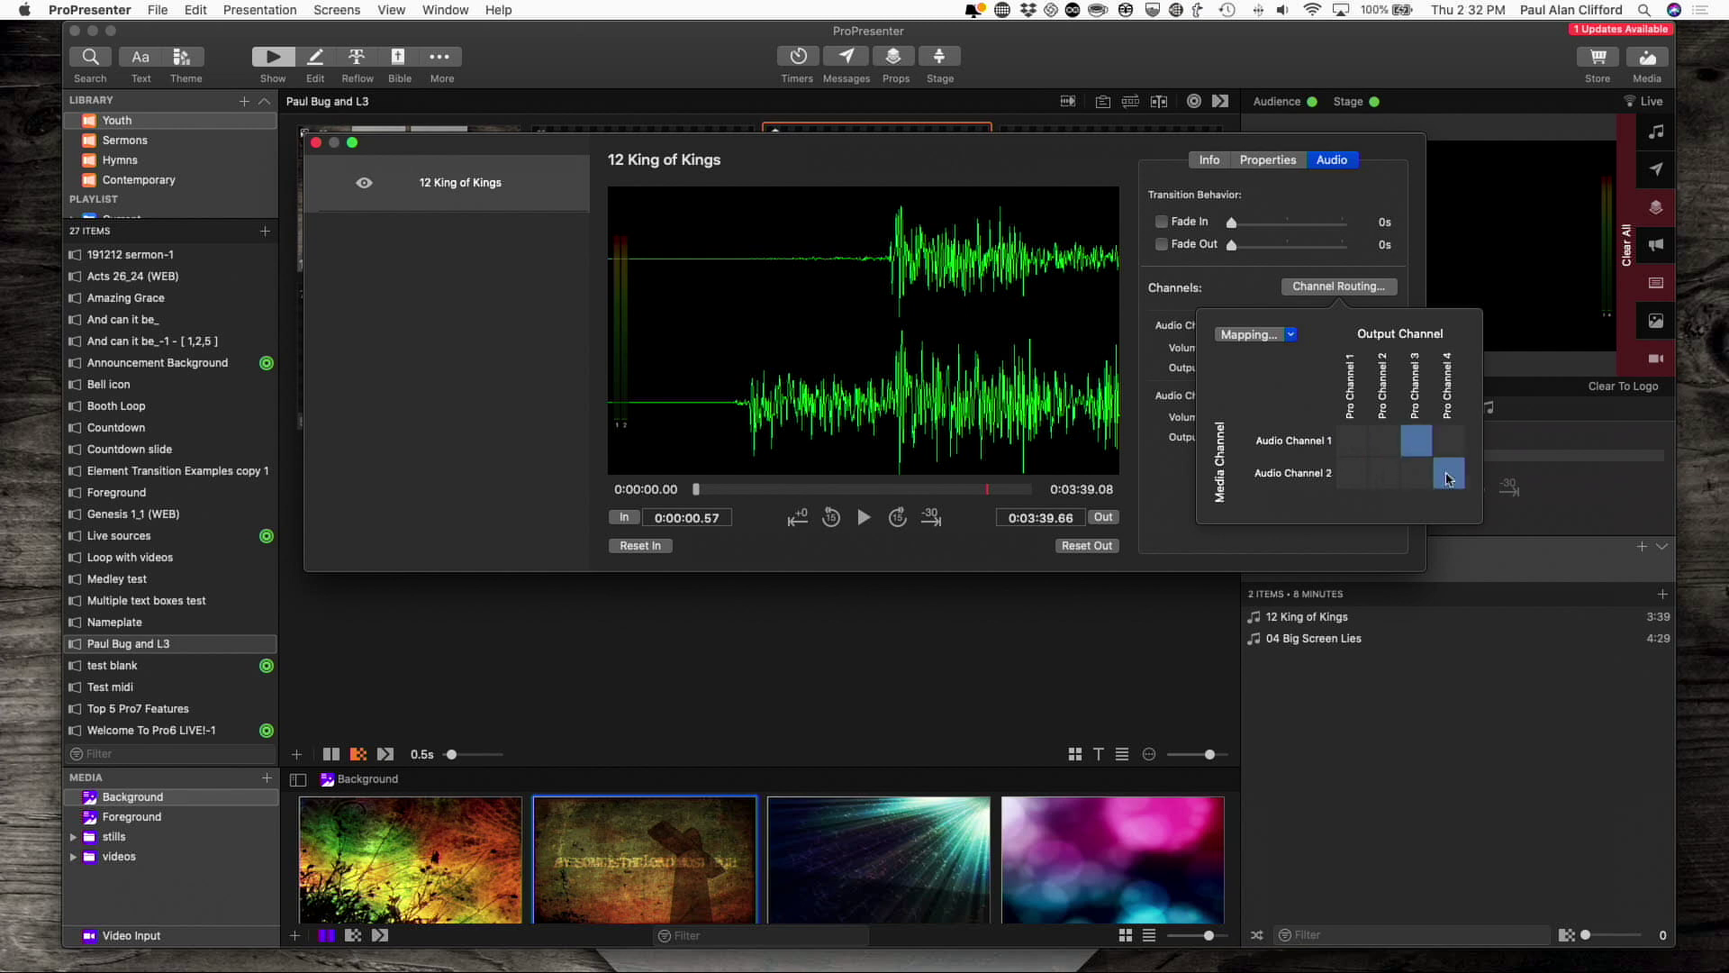